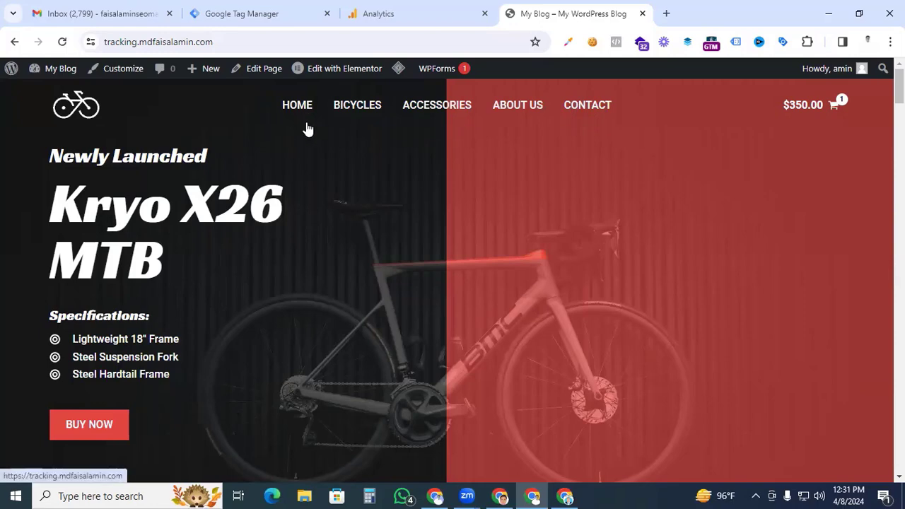
- In Google Tag Manager, start a new trigger of the Click - Just Links type
click(271, 14)
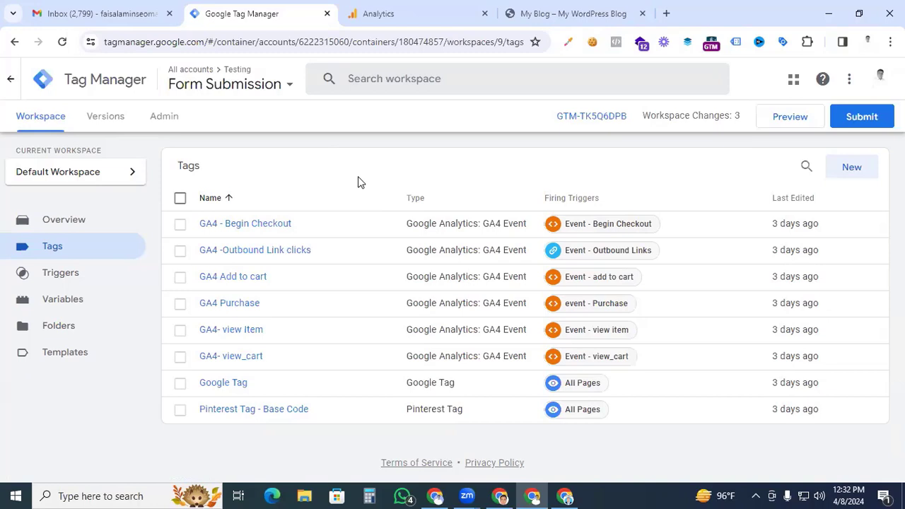
click(85, 277)
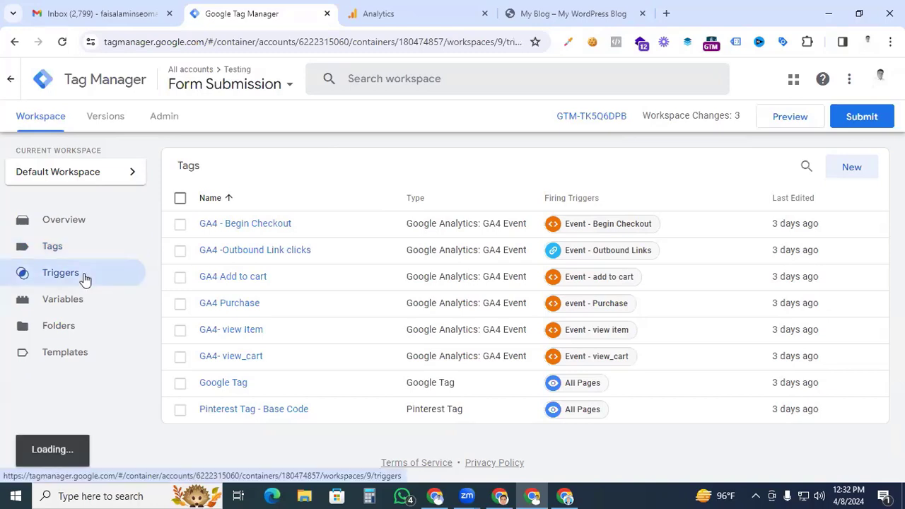
click(848, 168)
scroll(565, 339, down, 3)
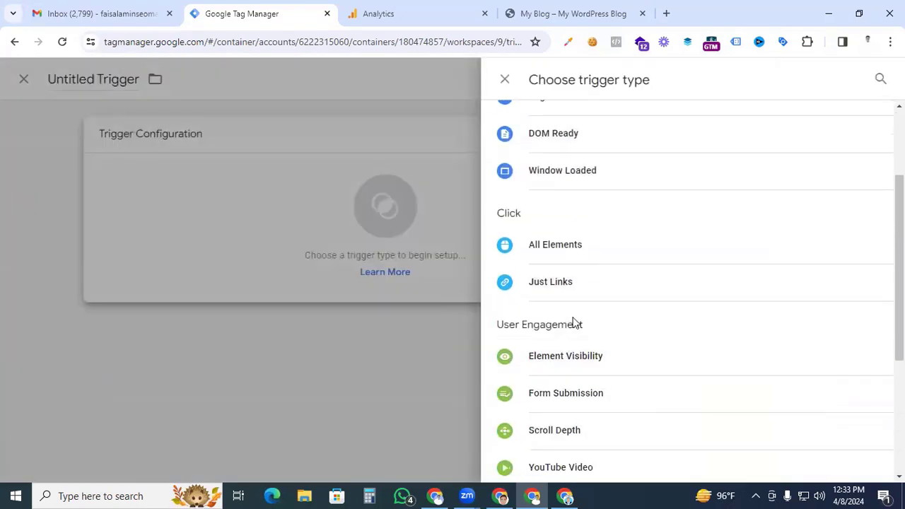
click(576, 284)
- Name the new trigger "Menu Links - all links" and save it
click(236, 80)
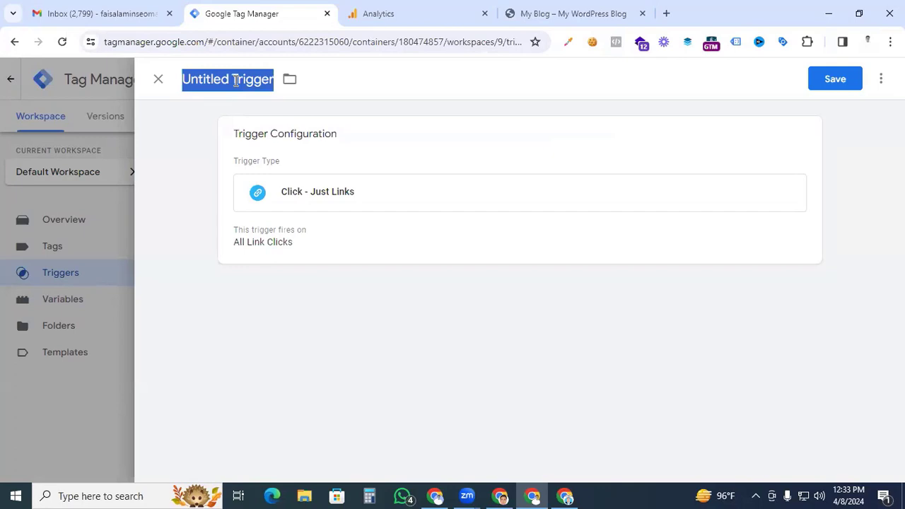
text(Menu Links - all )
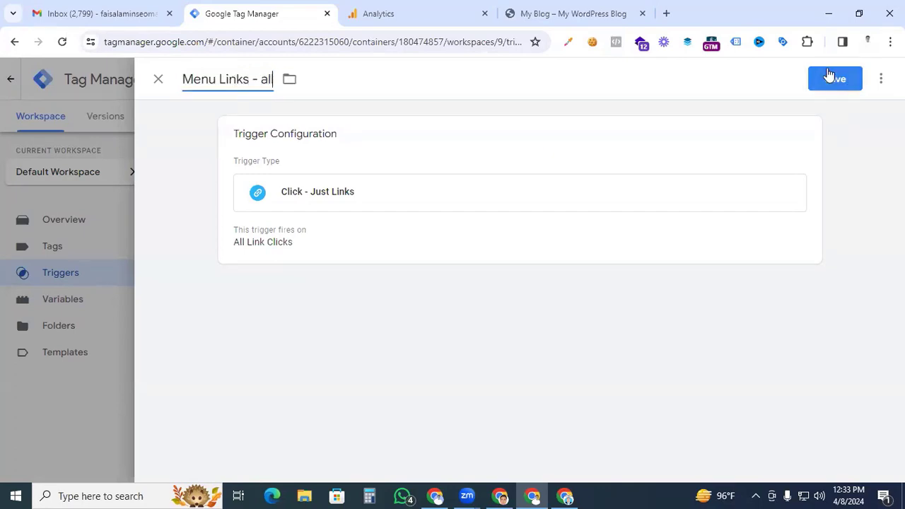
text(links)
click(831, 77)
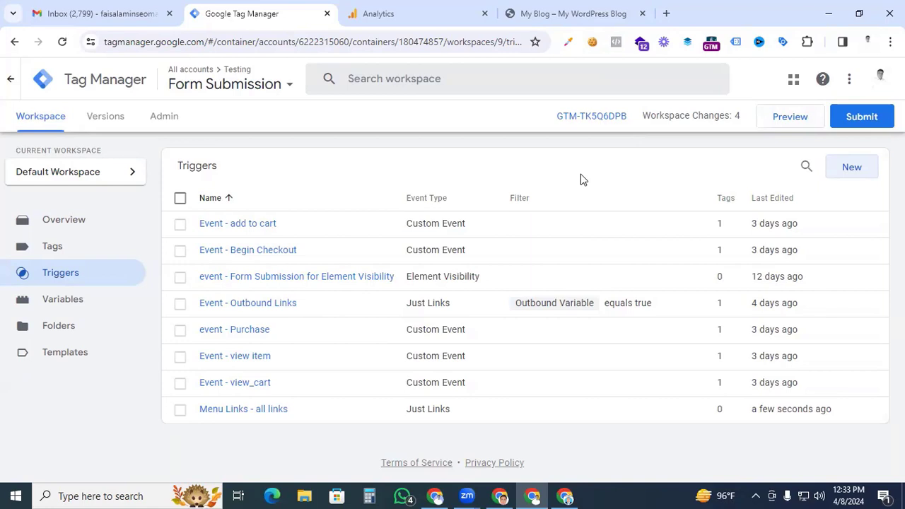
- Preview the container on the connected site and open the Bicycles, Accessories and About Us links in its header menu
click(769, 124)
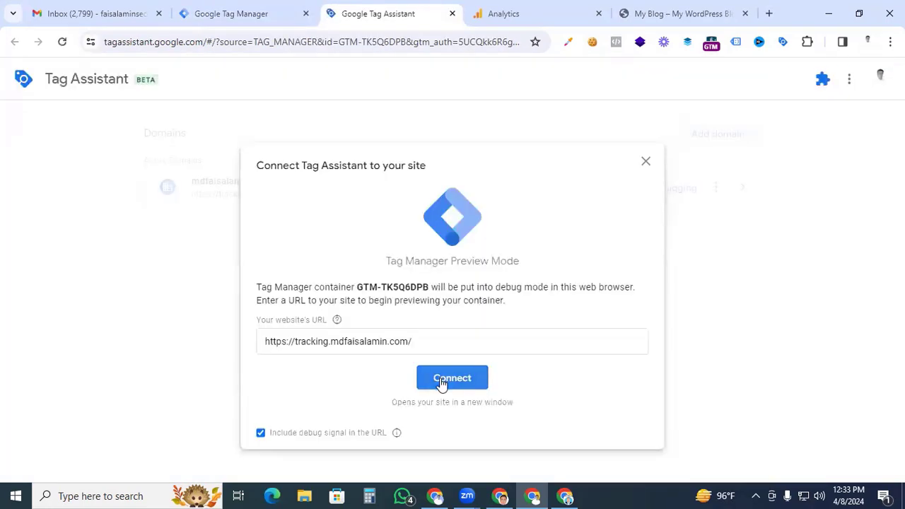
click(441, 380)
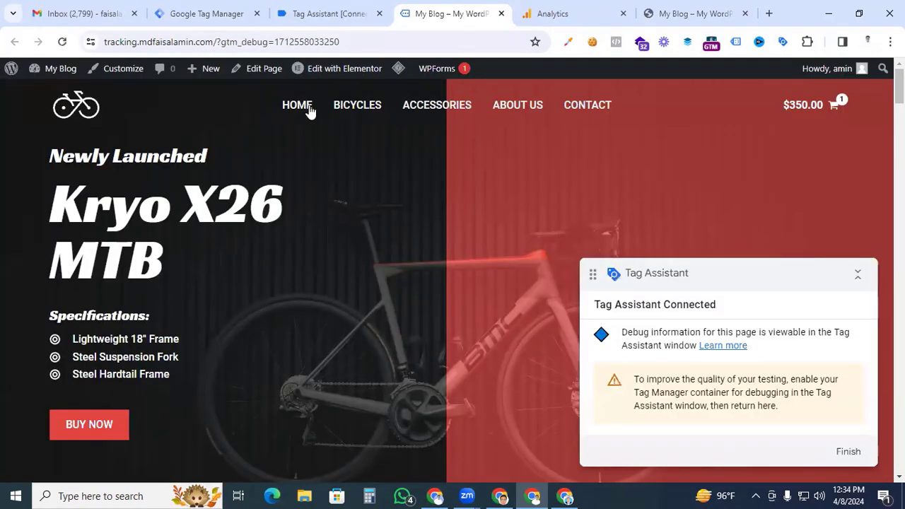
click(354, 113)
click(426, 113)
click(510, 114)
- In Tag Assistant, examine the variables of the first Link Click event, especially its Click Text
click(326, 14)
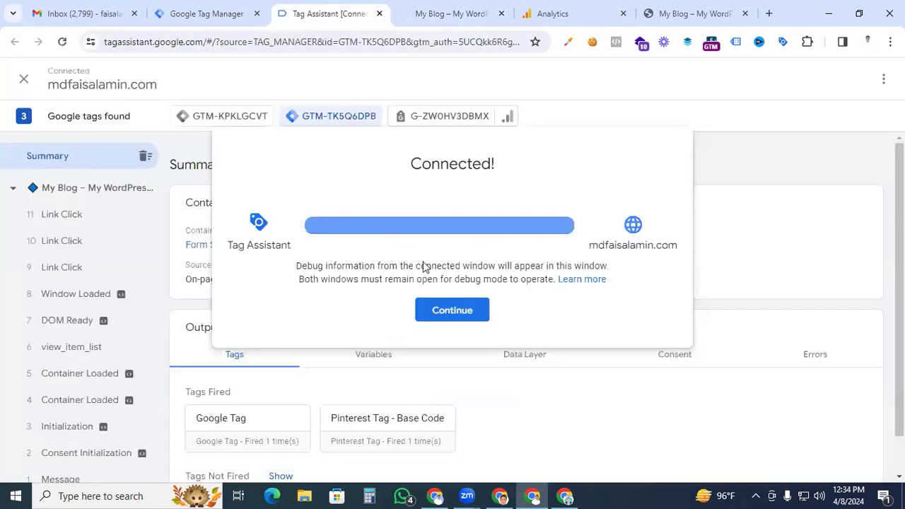
click(449, 310)
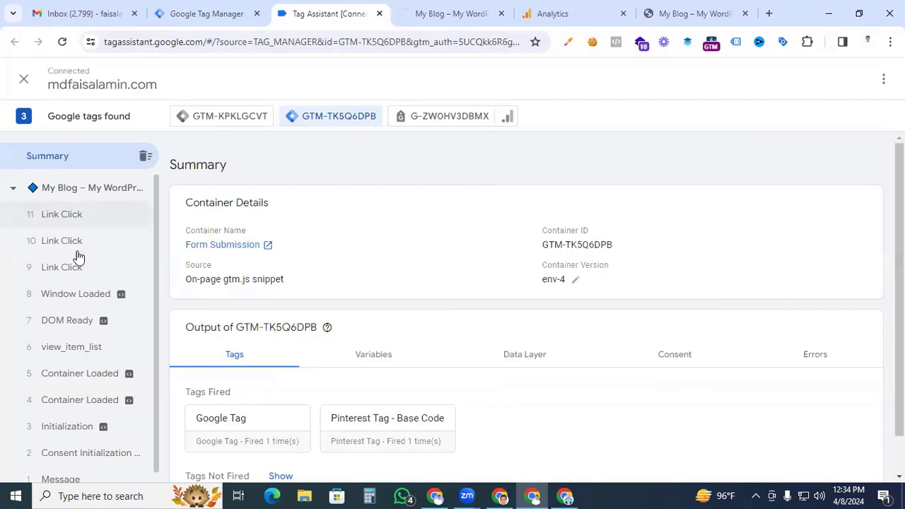
click(86, 277)
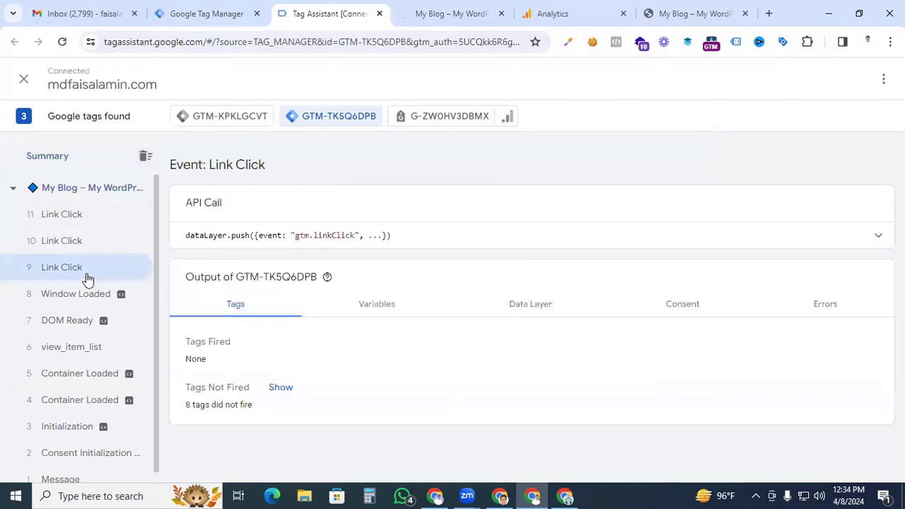
click(381, 313)
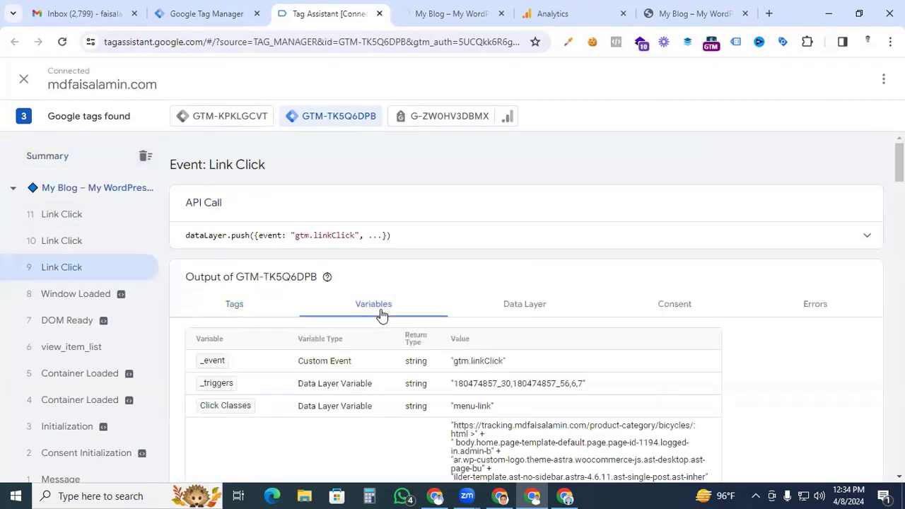
scroll(380, 315, down, 2)
scroll(355, 345, down, 1)
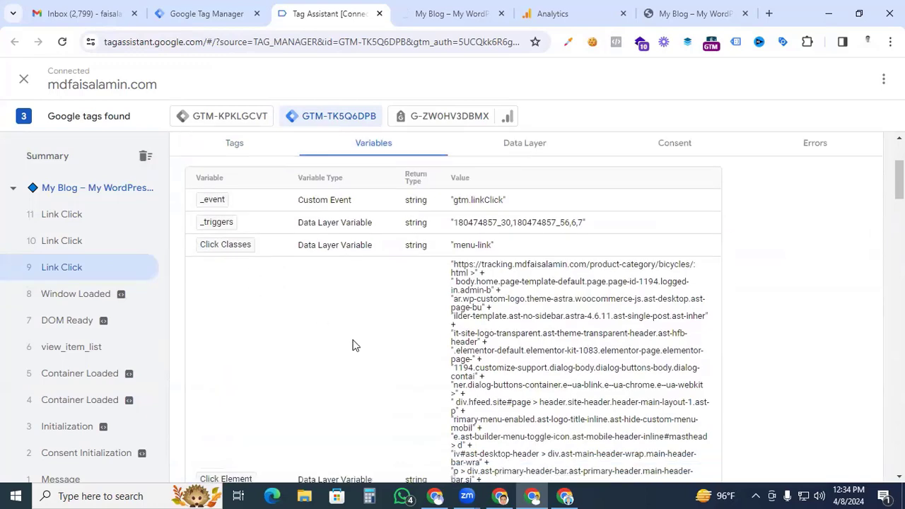
scroll(355, 345, down, 4)
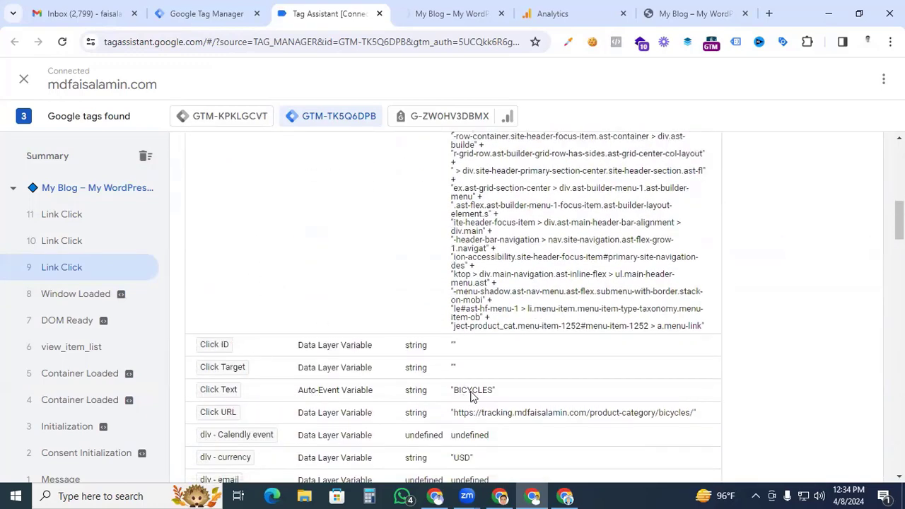
drag(494, 391, 452, 393)
- Compare the click variables of the second and third Link Click events, checking Click Text and Click Classes
click(103, 246)
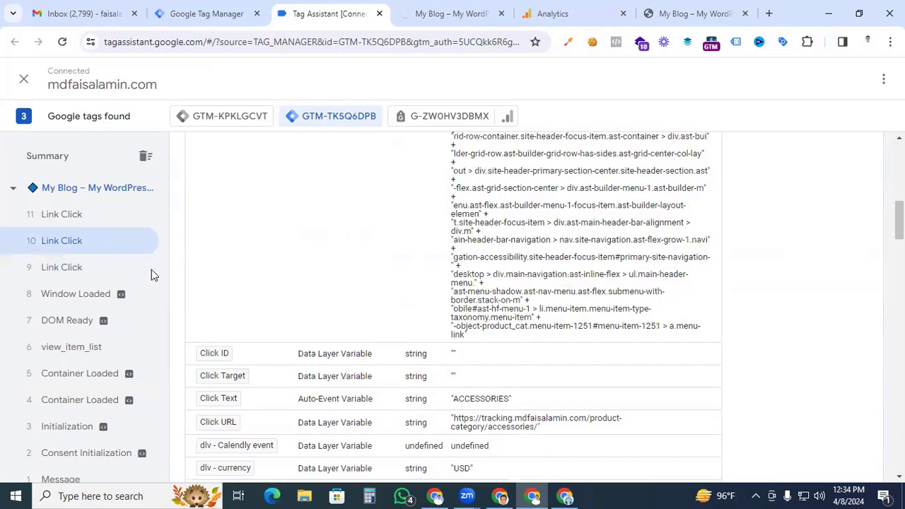
click(90, 222)
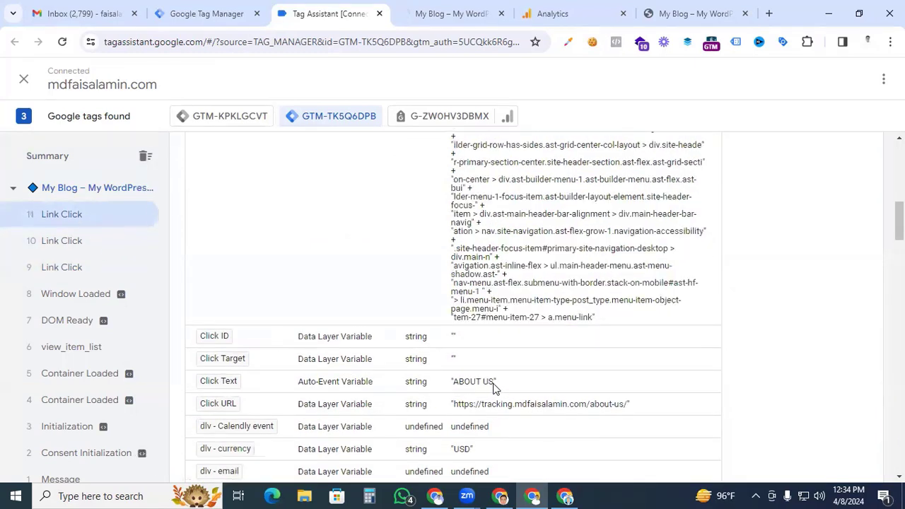
drag(495, 382, 453, 384)
scroll(362, 386, up, 3)
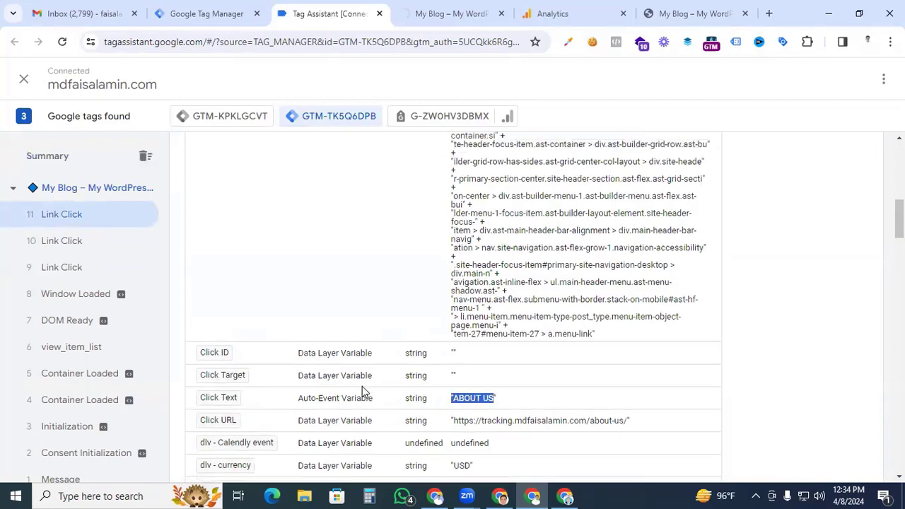
scroll(362, 386, up, 2)
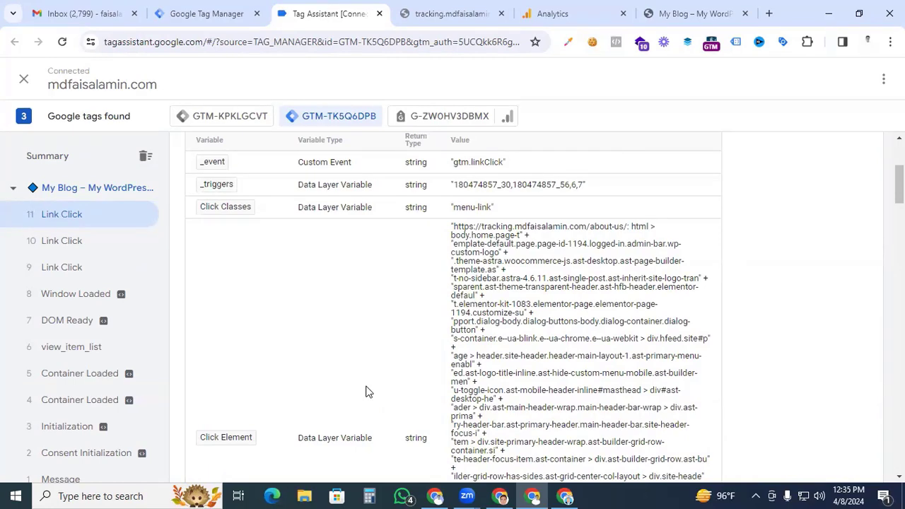
scroll(370, 375, up, 2)
- Set the "Menu Links - all links" trigger in Tag Manager to fire on Some Link Clicks
click(206, 14)
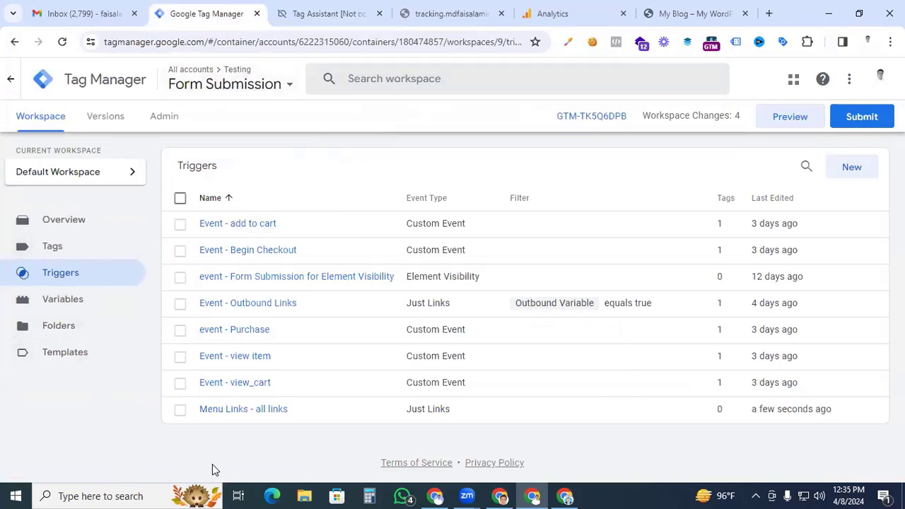
click(237, 413)
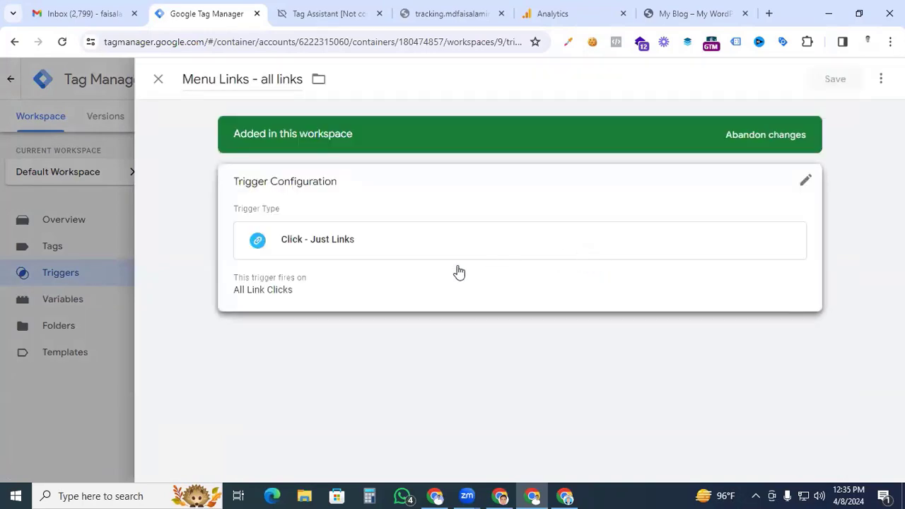
click(429, 277)
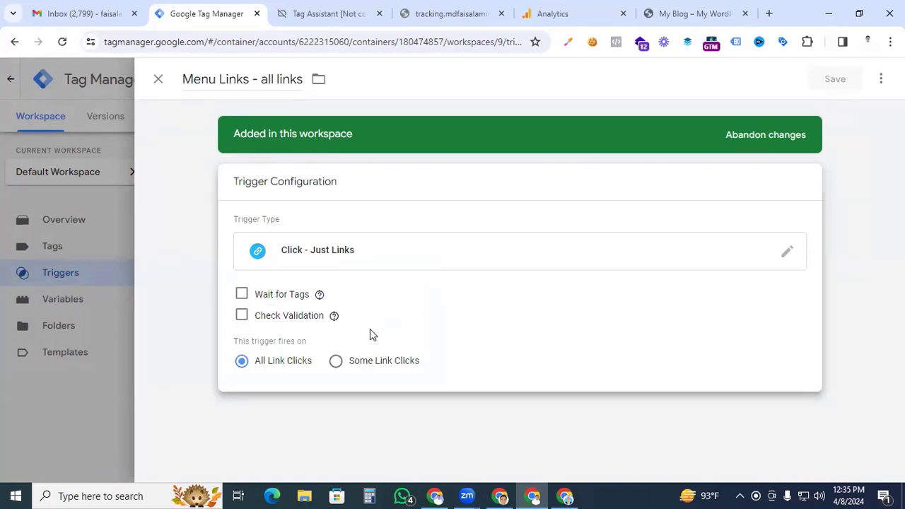
click(336, 362)
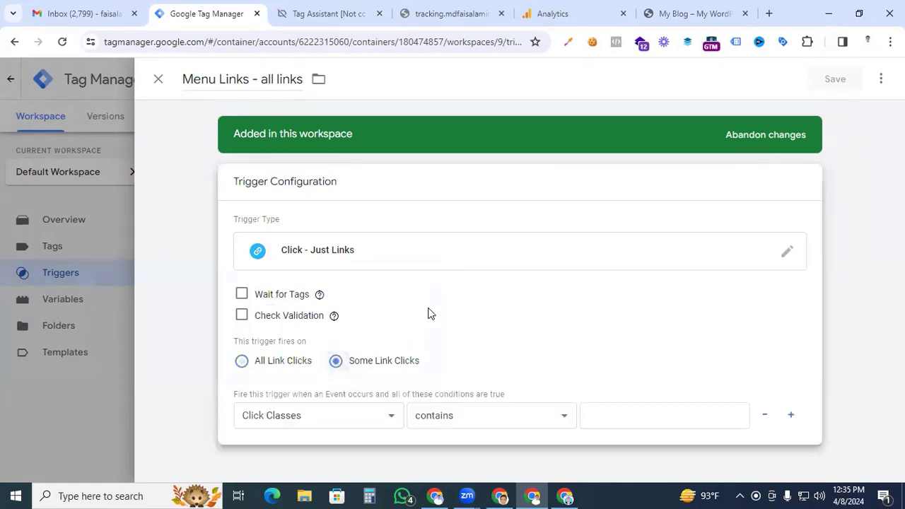
- Copy the Click Classes value from Tag Assistant, set the trigger condition to Click Classes contains menu-link, and save the trigger
click(637, 422)
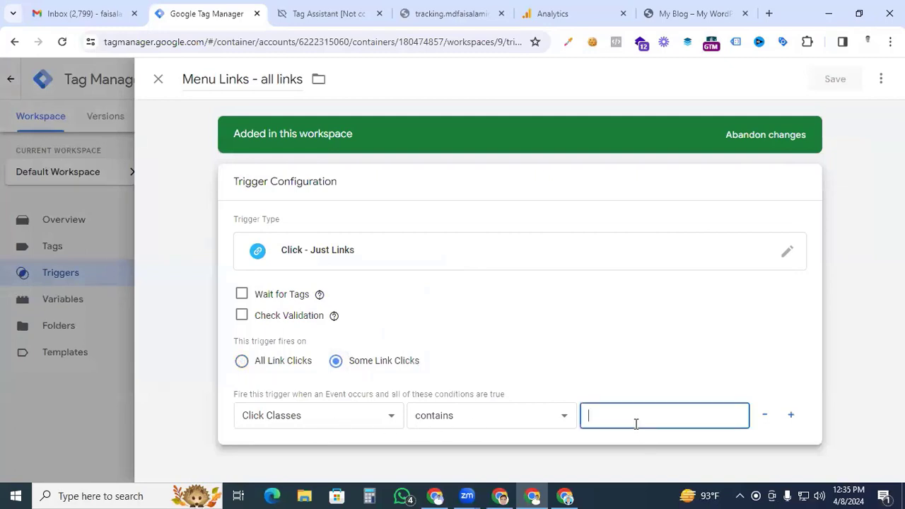
click(299, 8)
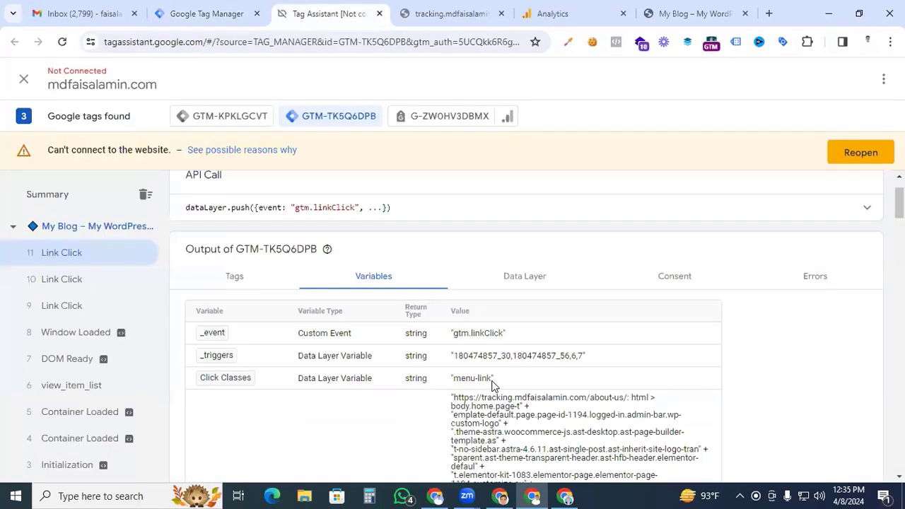
drag(493, 385, 456, 385)
key(ctrl+c)
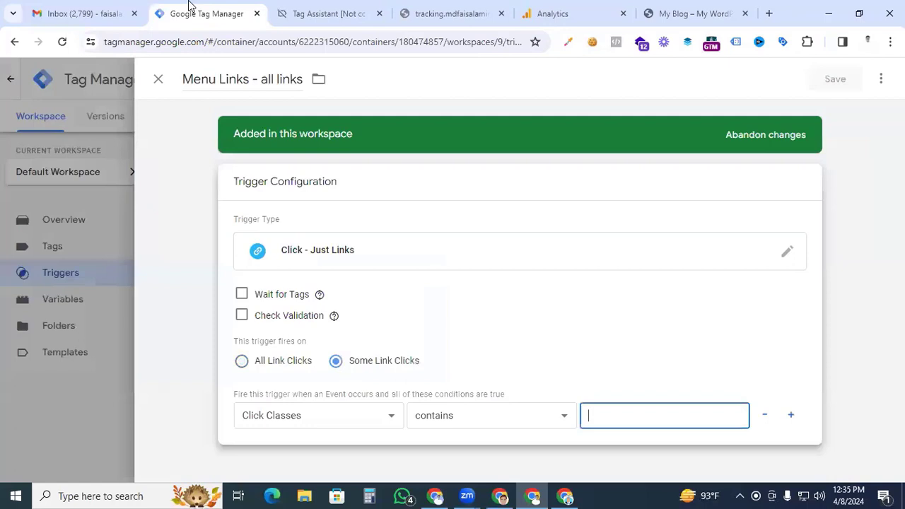
click(205, 14)
key(ctrl+v)
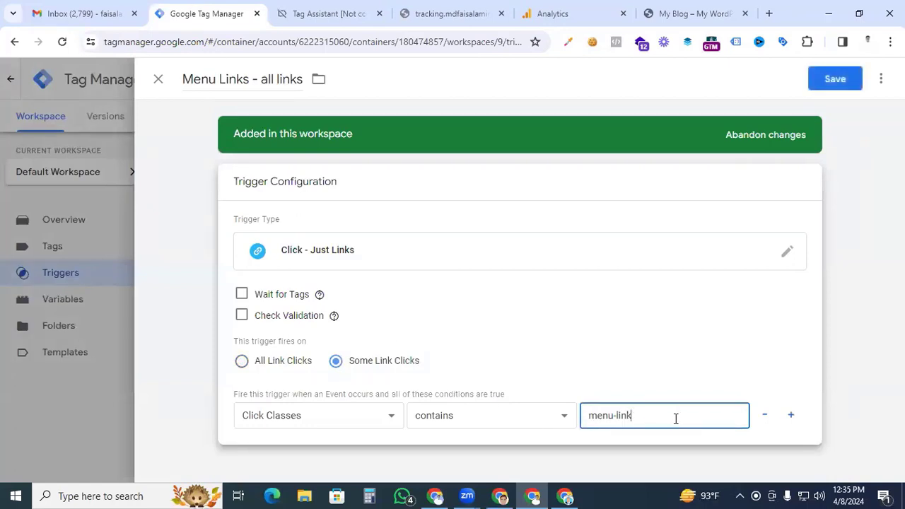
click(832, 79)
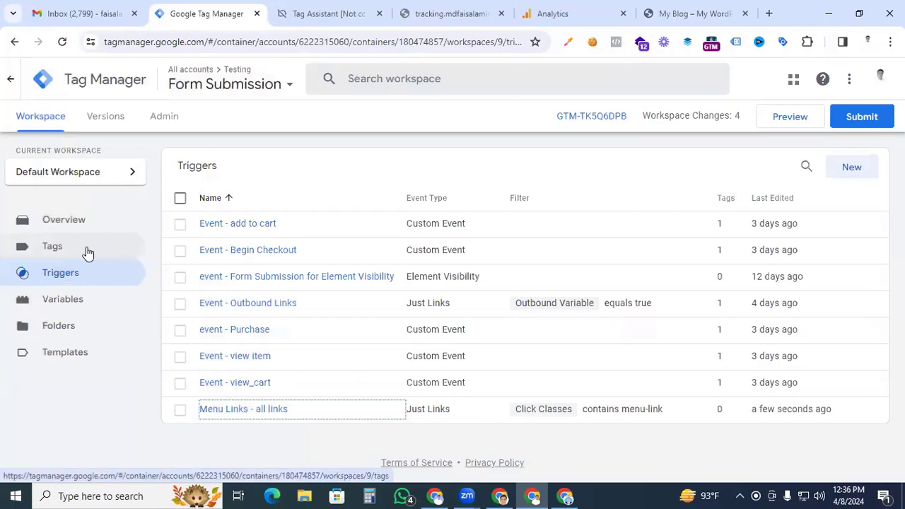
- Start a new tag of the Google Analytics: GA4 Event type
click(88, 253)
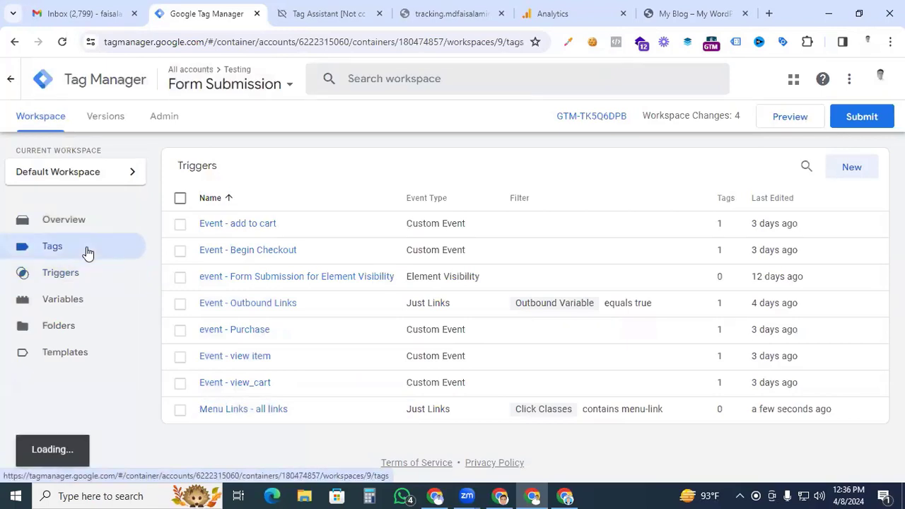
click(851, 167)
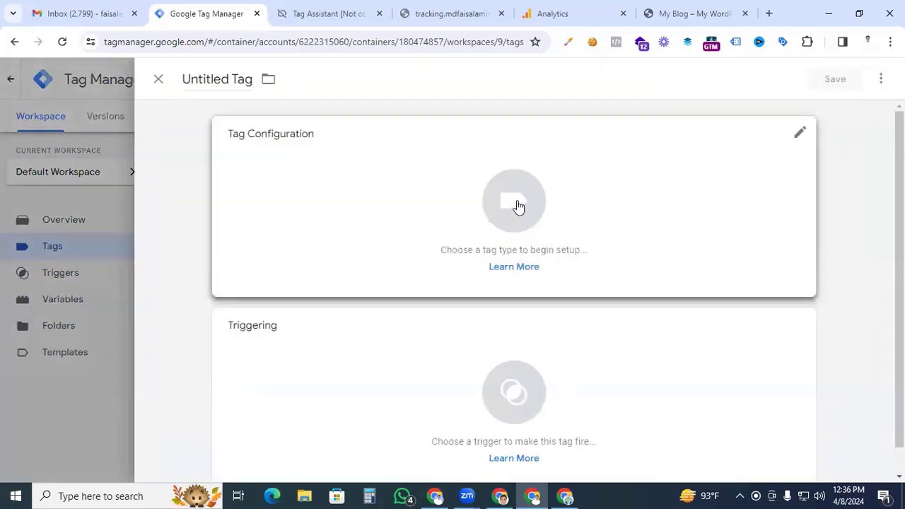
click(517, 205)
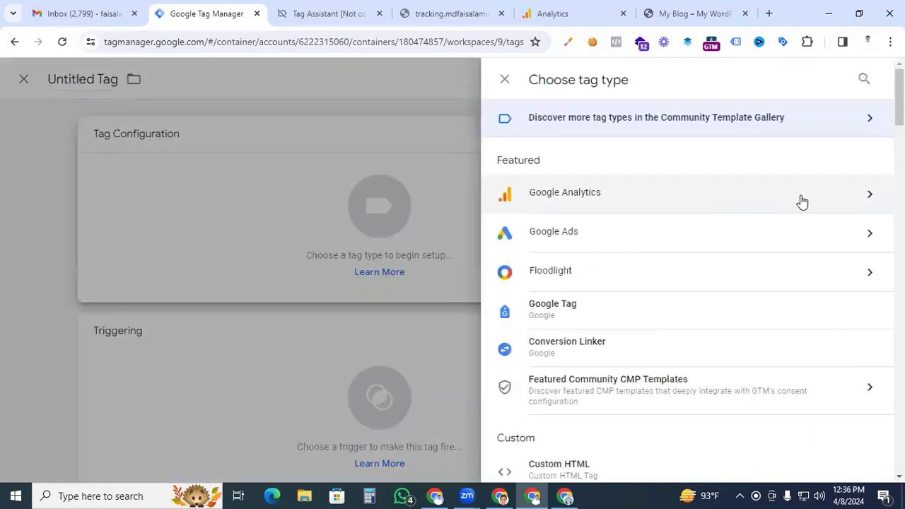
click(842, 199)
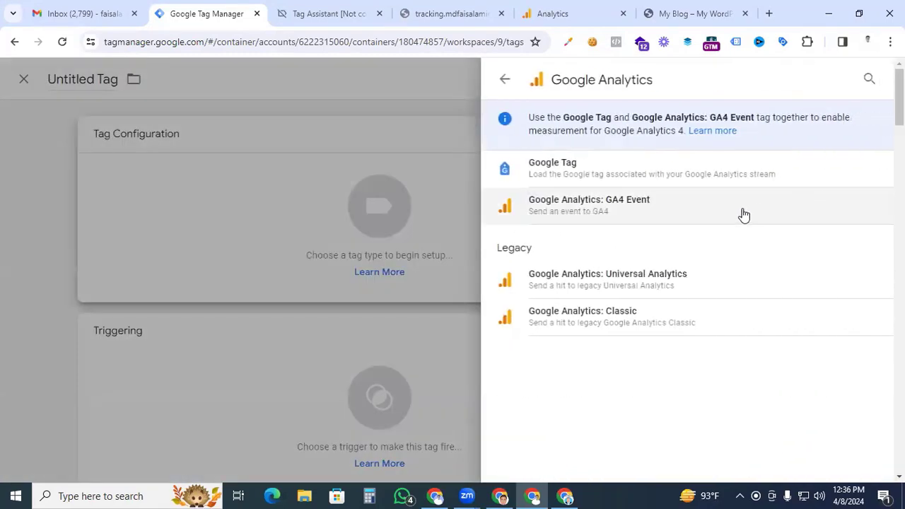
click(738, 215)
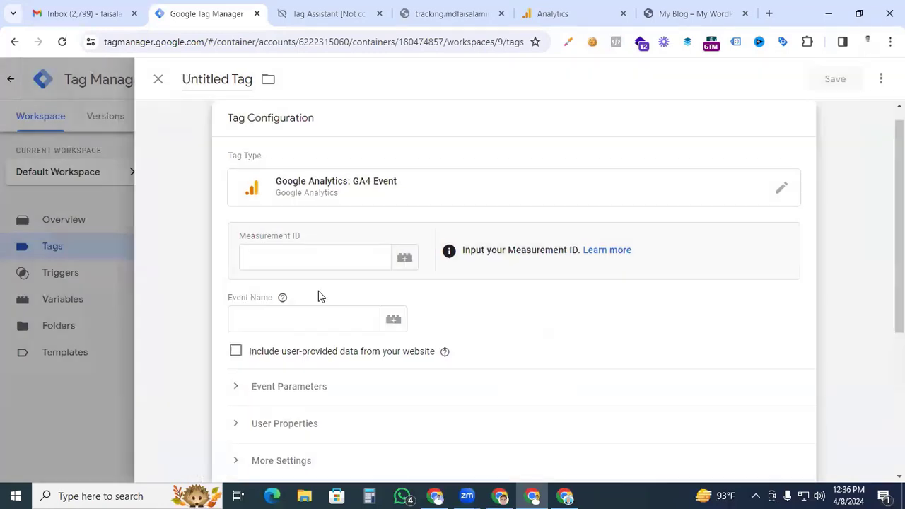
- Set the tag's Measurement ID to the {{GA4 Tag ID}} variable and its event name to menu_link_clicks
click(306, 259)
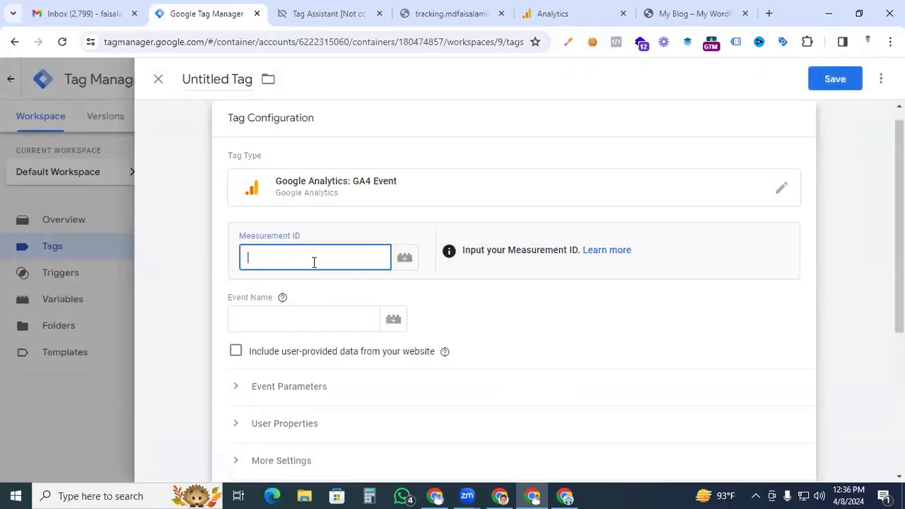
text({{)
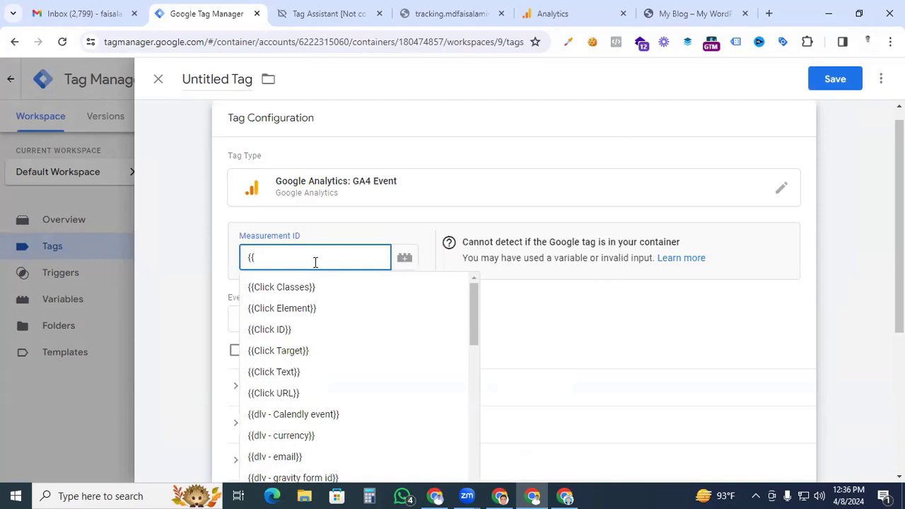
text(ga)
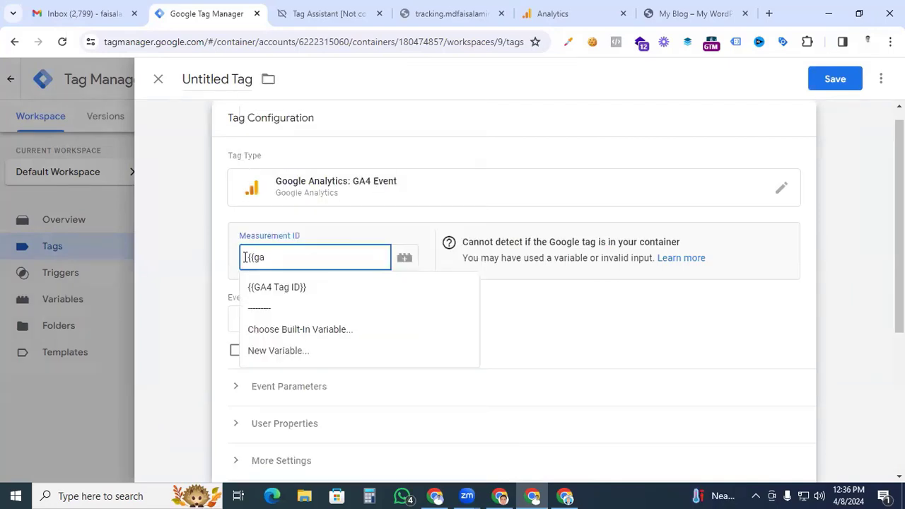
click(285, 287)
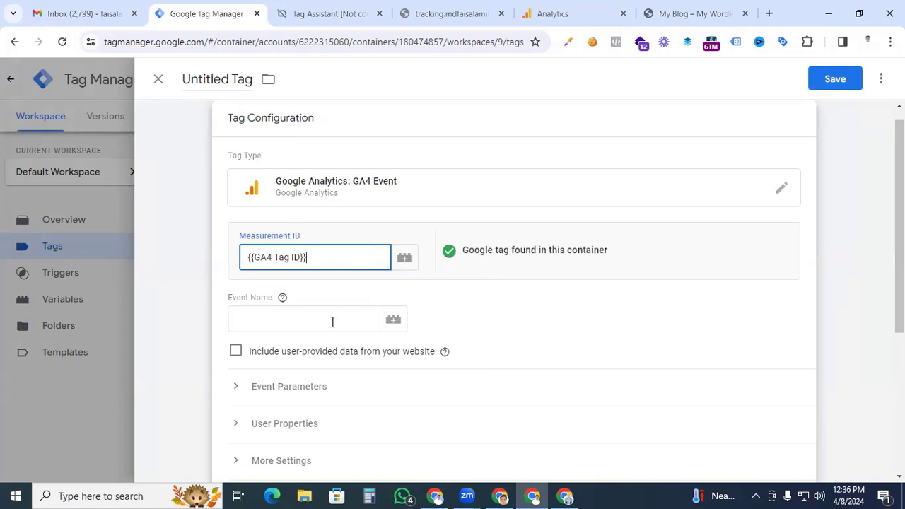
click(332, 321)
text(menu_link)
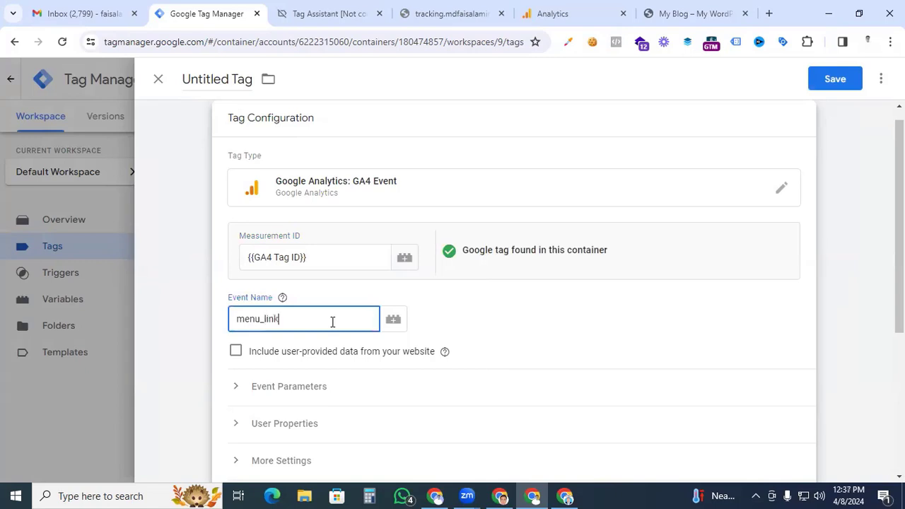
text(_clicks)
click(670, 14)
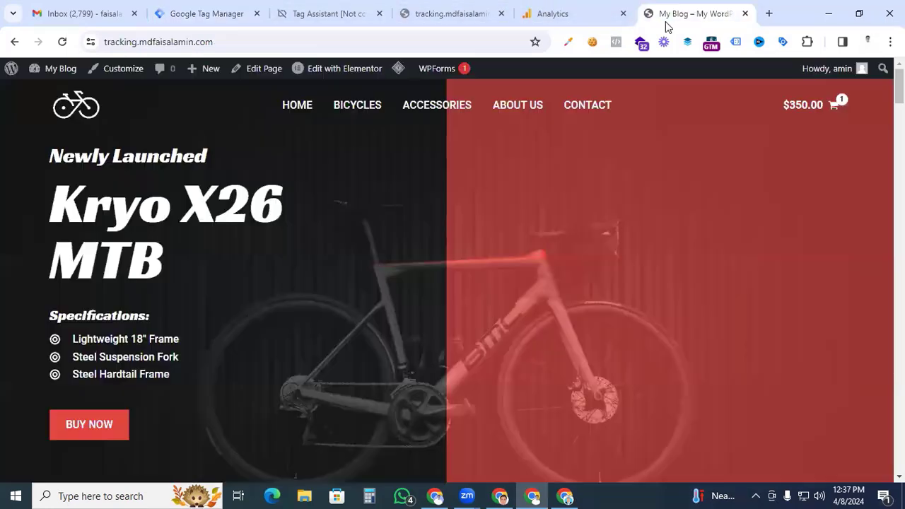
scroll(438, 268, down, 7)
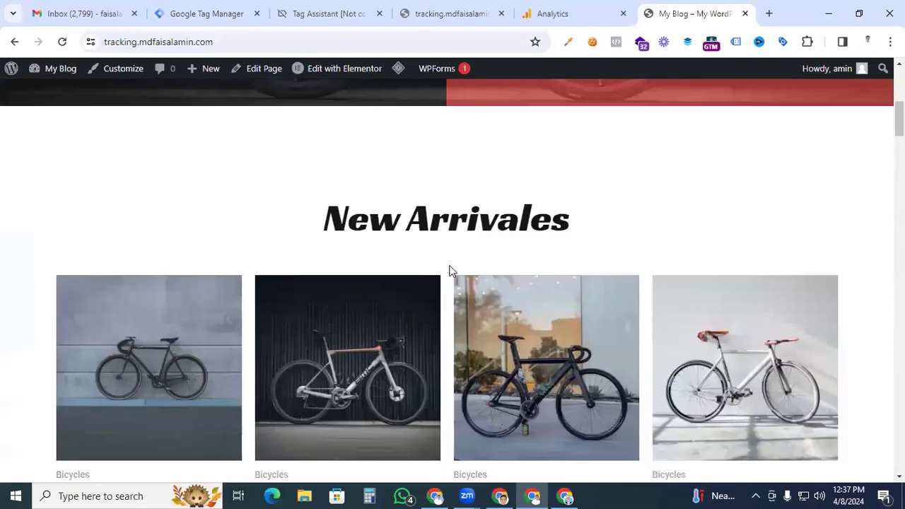
drag(902, 132, 851, 50)
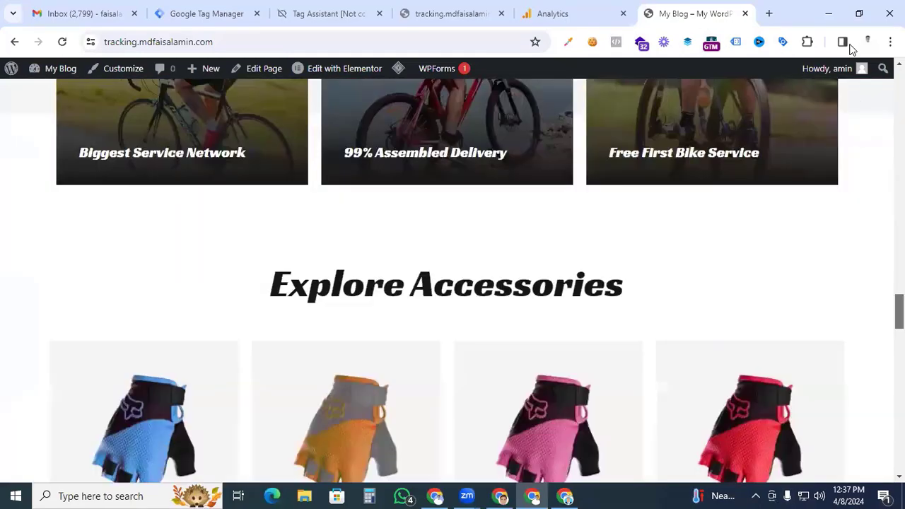
click(206, 13)
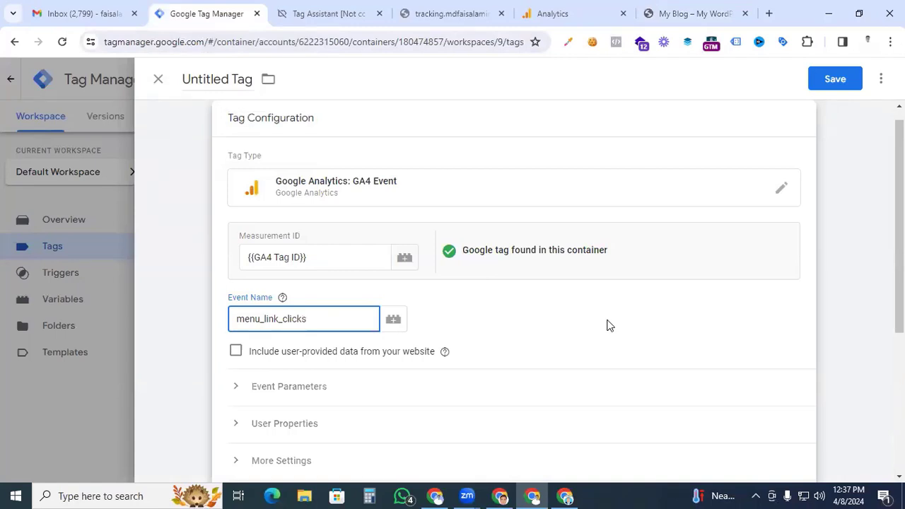
click(444, 352)
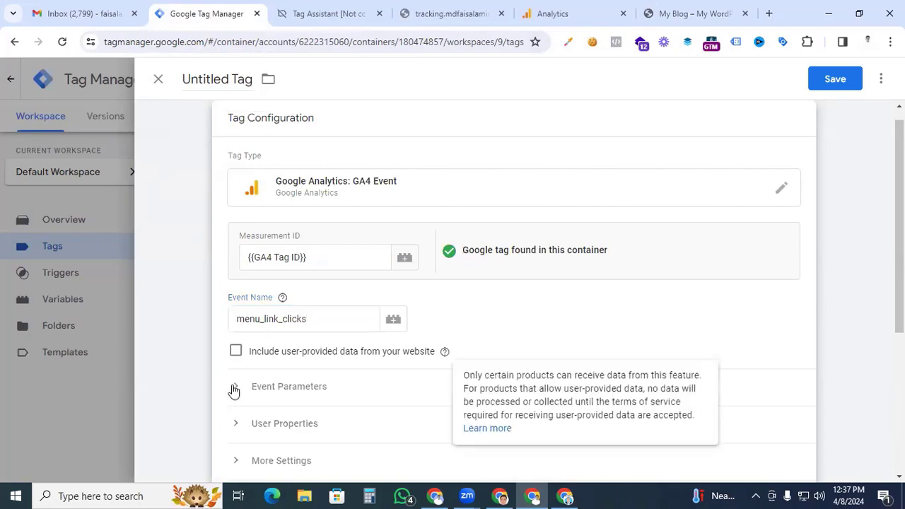
- Add an event parameter link_url to the tag with the value {{Click URL}}
click(233, 389)
scroll(493, 283, down, 1)
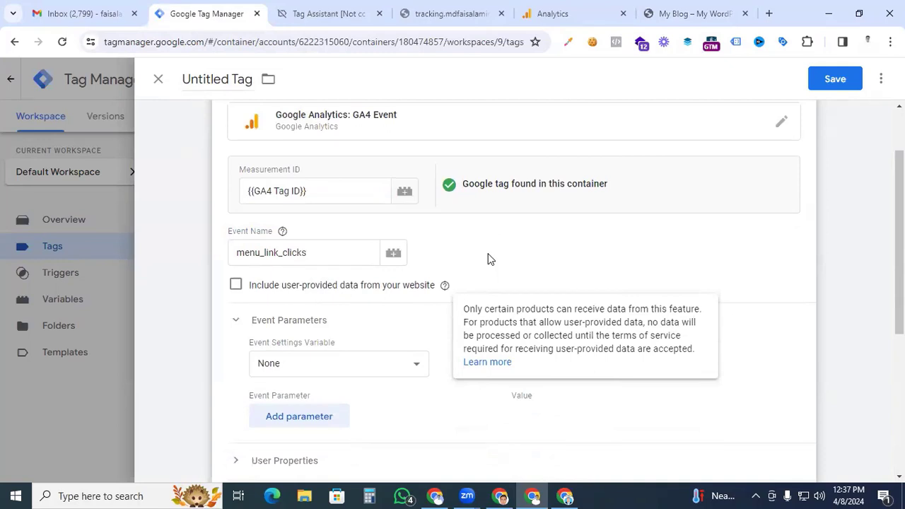
click(325, 416)
scroll(308, 352, down, 2)
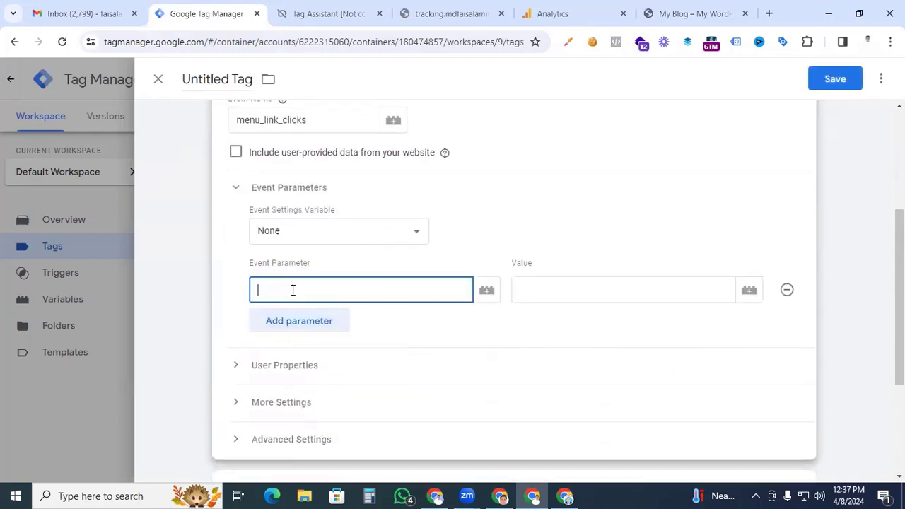
text(link_url)
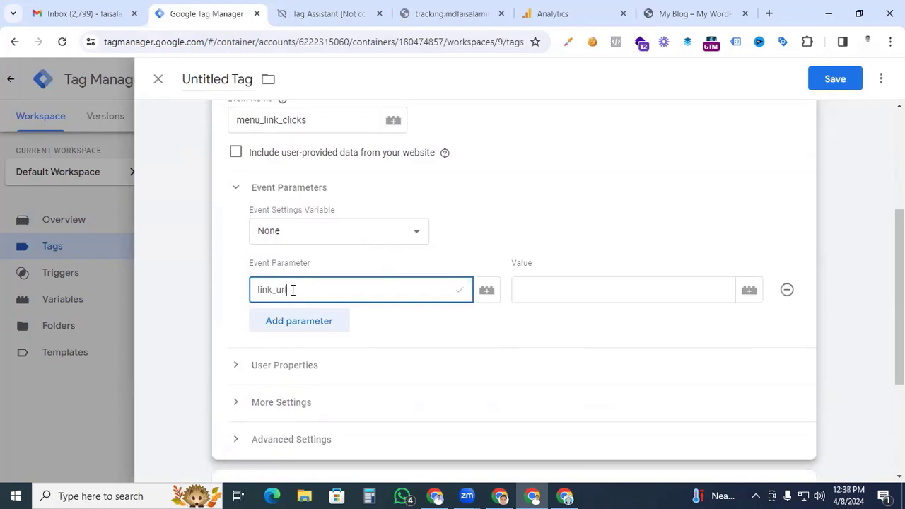
click(541, 286)
text({{)
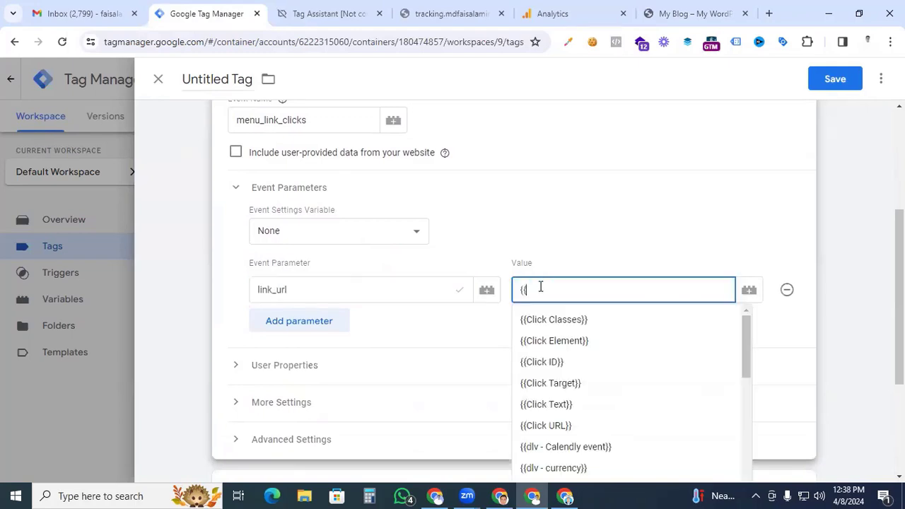
click(546, 426)
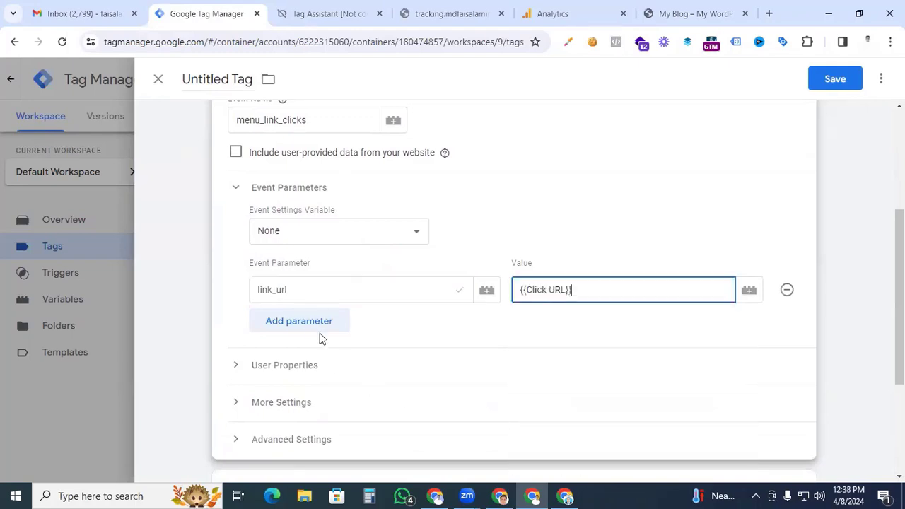
- Add a second event parameter link_text with the value {{Click Text}}
click(299, 321)
text(link_text)
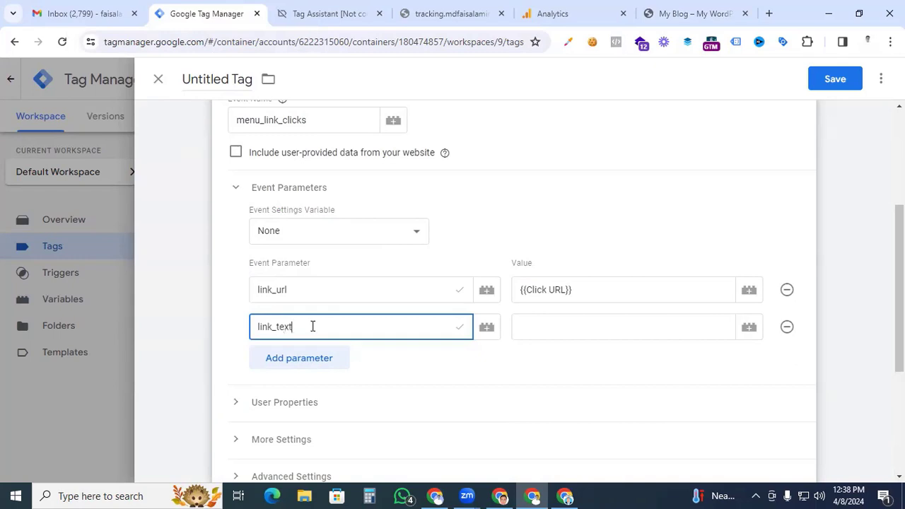
click(541, 328)
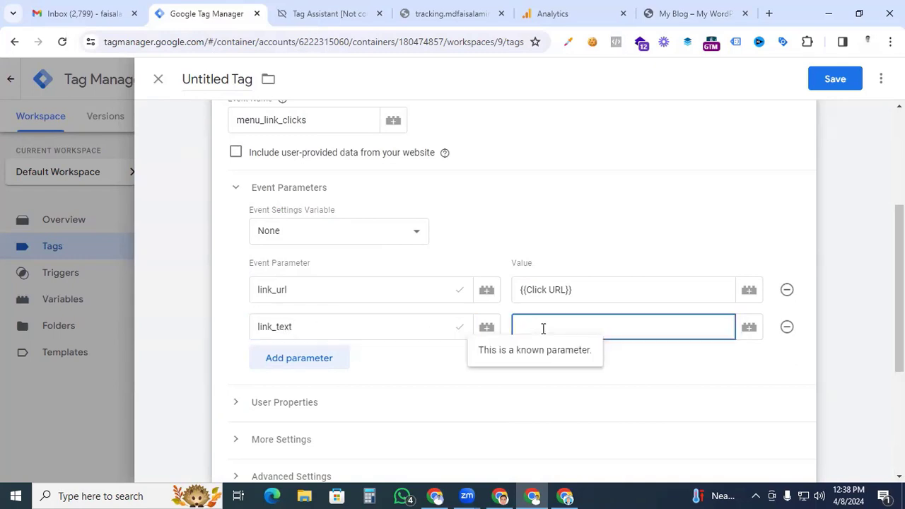
text({{)
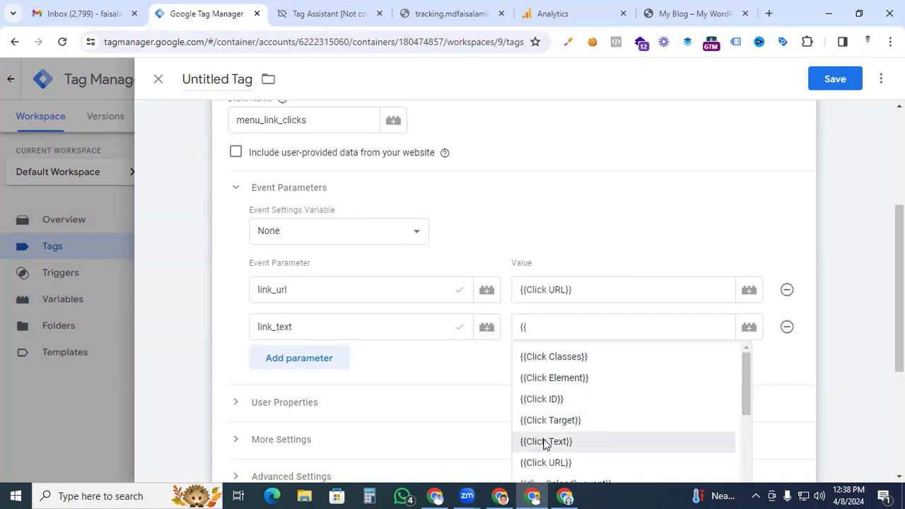
click(545, 441)
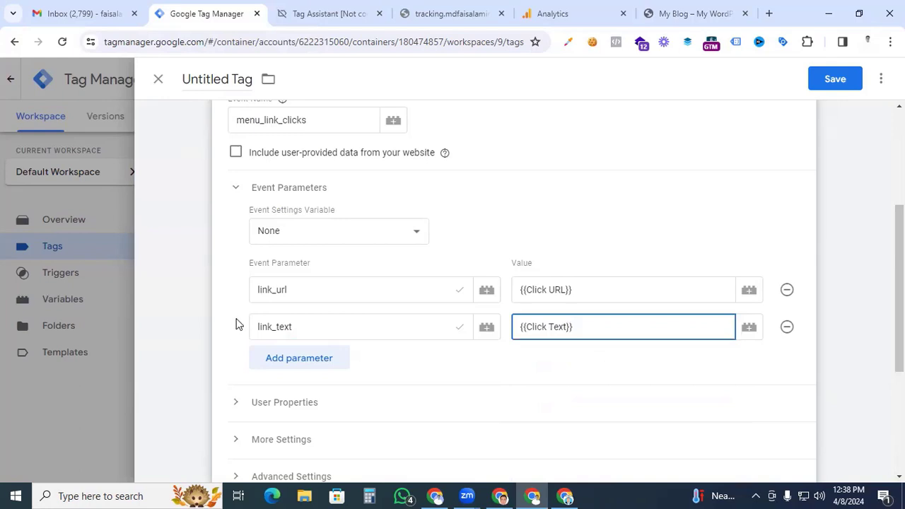
- Assign the "Menu Links - all links" trigger to the tag
scroll(237, 324, down, 3)
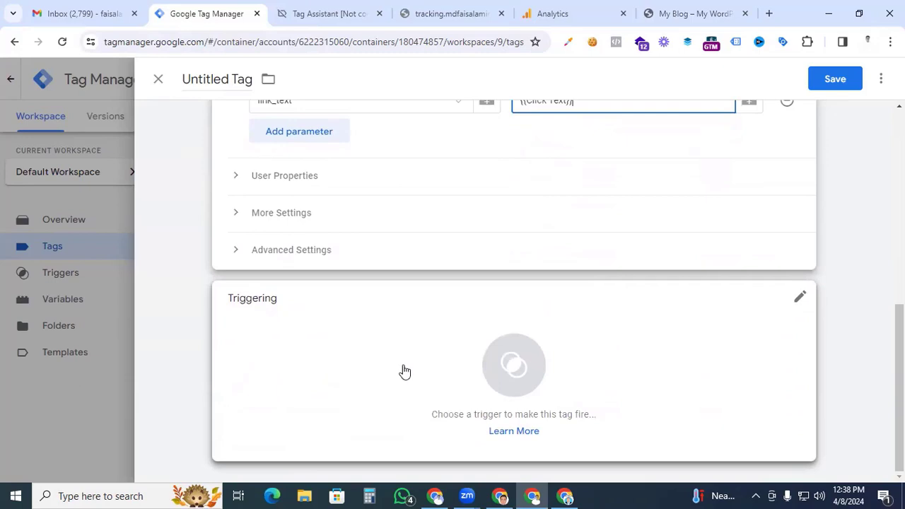
click(505, 366)
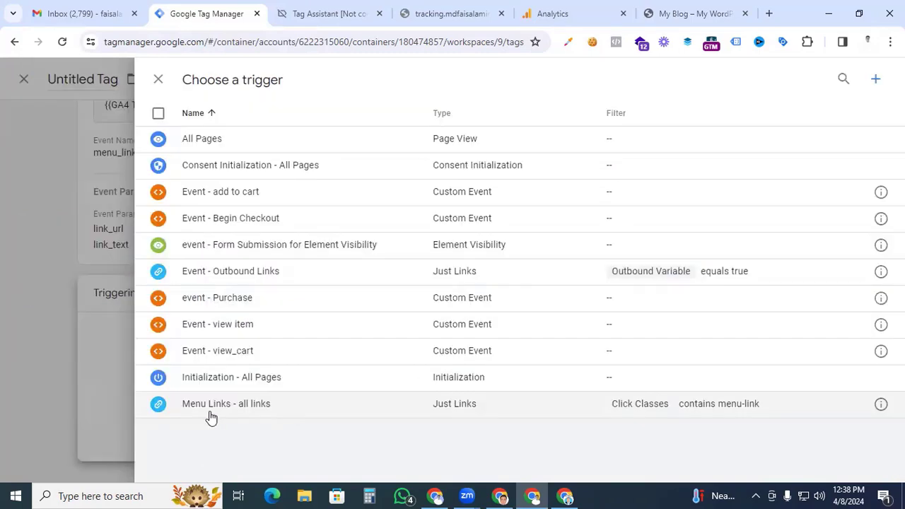
click(214, 407)
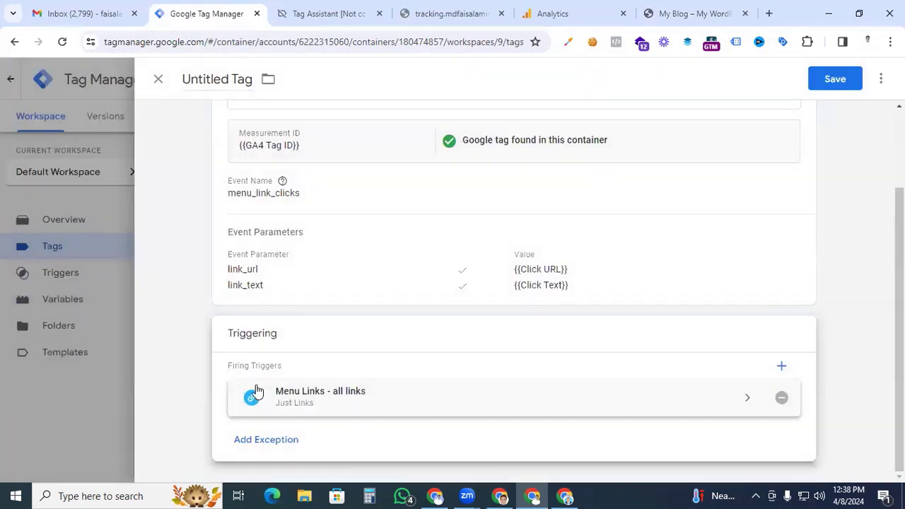
- Name the tag "GA4 - Menu Link clicks" and save it
scroll(200, 349, up, 2)
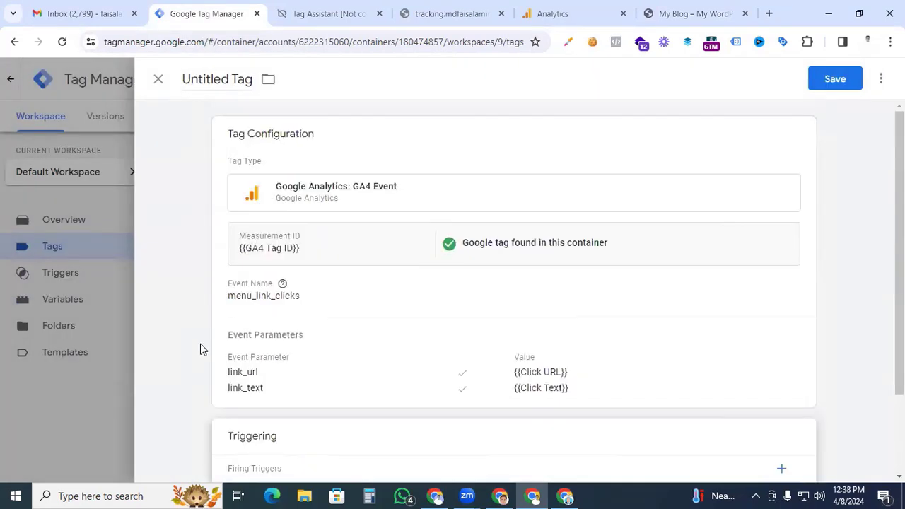
triple_click(220, 74)
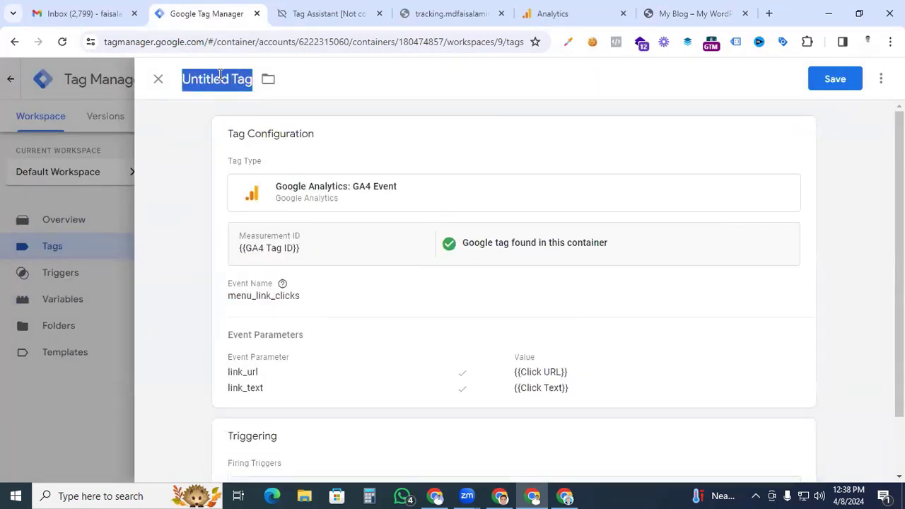
text(GA4 - Menu Link )
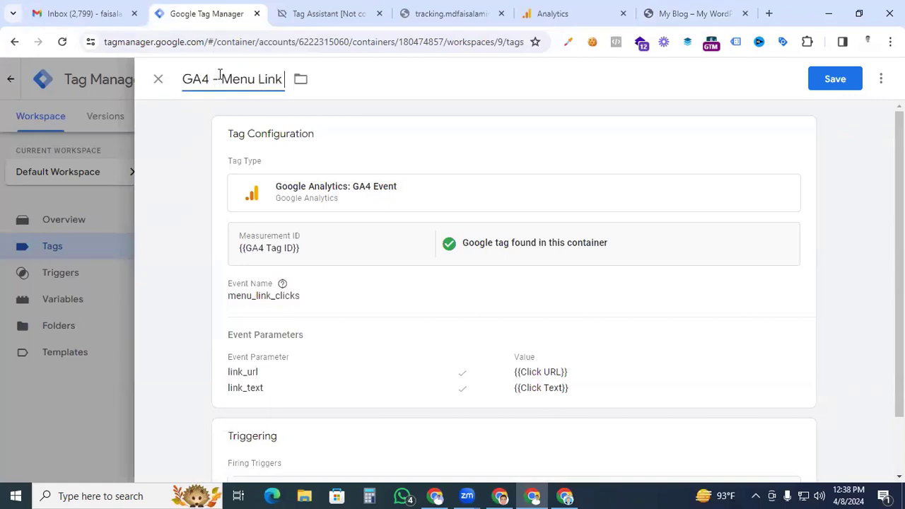
text(clicks)
click(844, 78)
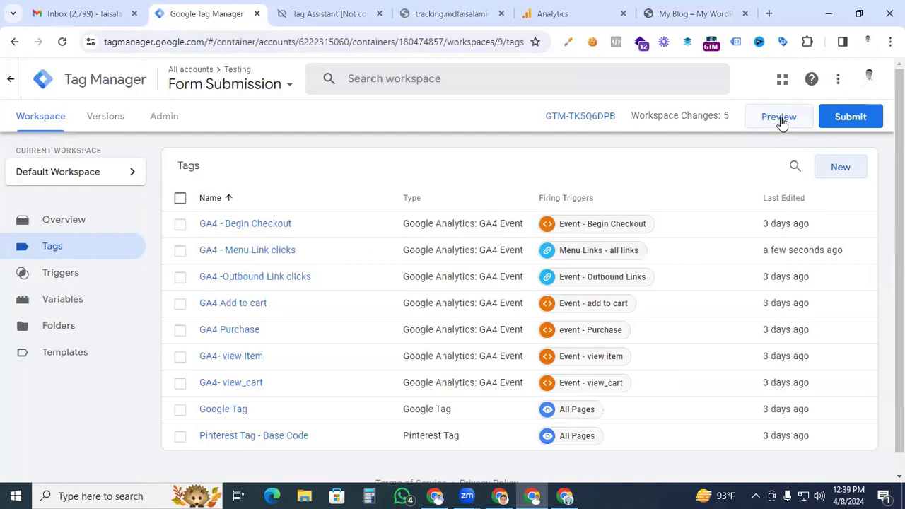
- Preview the container on the website and continue into the connected Tag Assistant debug session
click(780, 118)
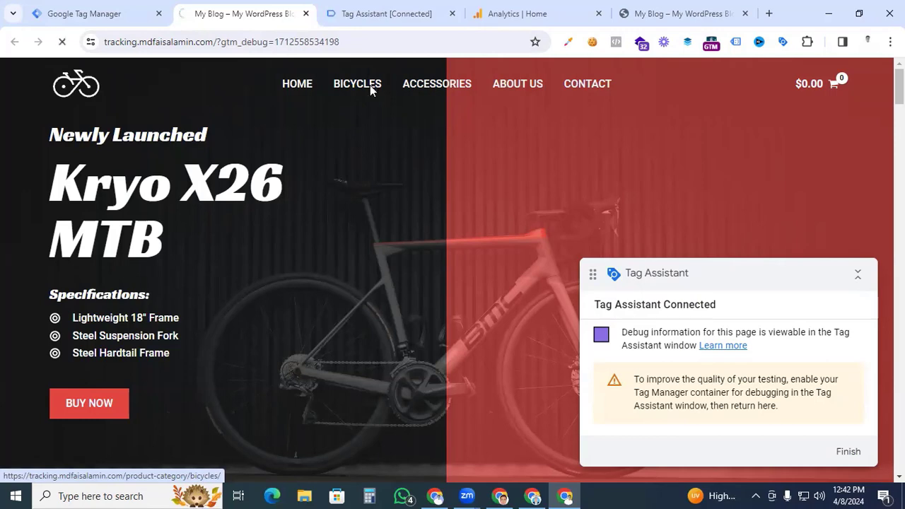
click(375, 14)
click(443, 311)
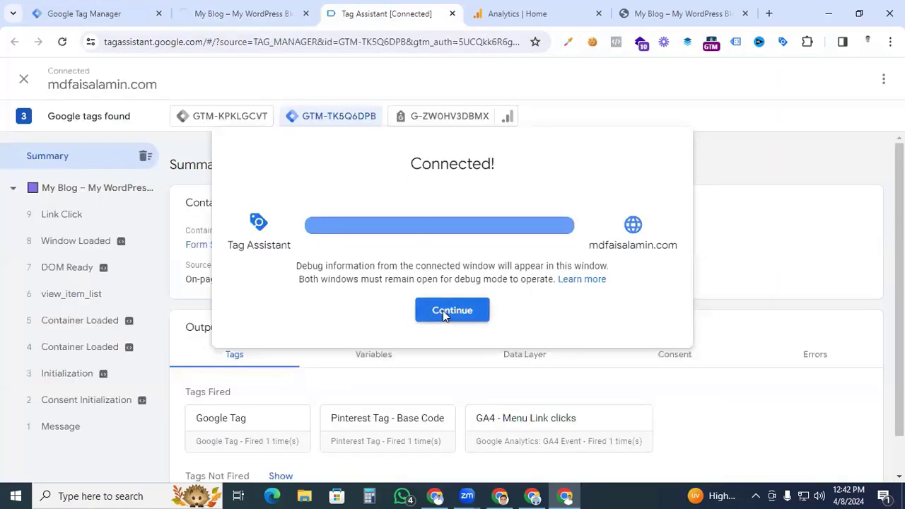
- Select the Link Click event in Tag Assistant and inspect the details of the GA4 - Menu Link clicks tag
scroll(433, 311, down, 1)
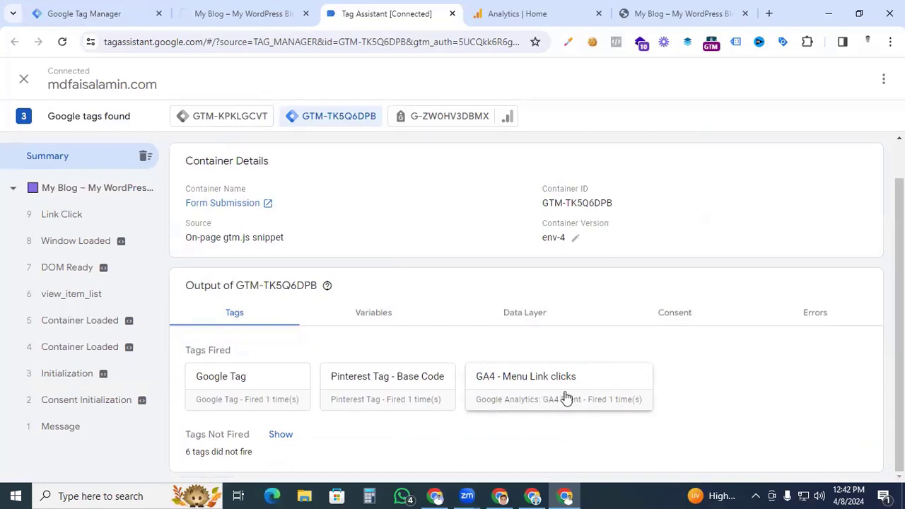
click(81, 219)
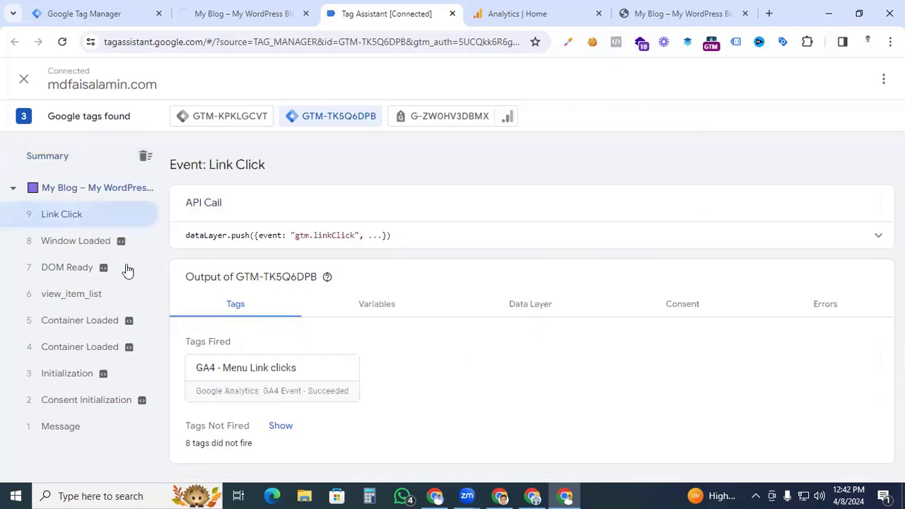
click(275, 380)
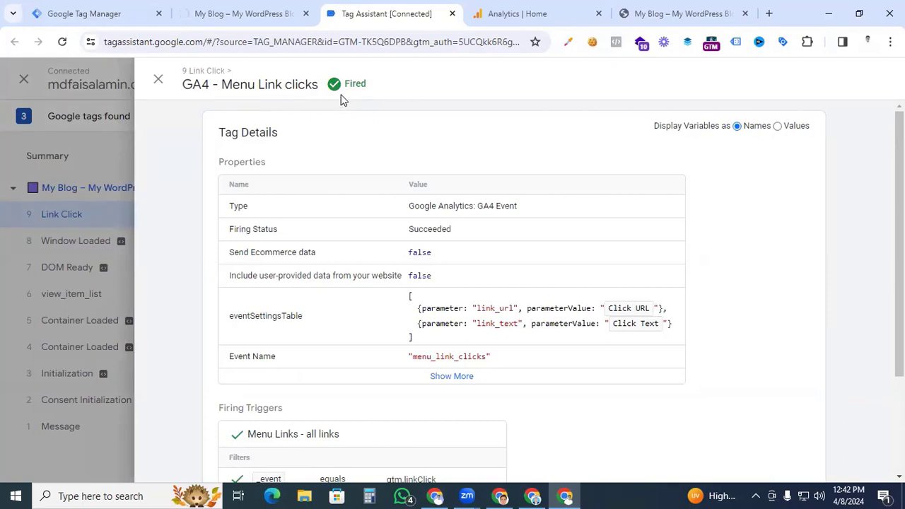
- Switch to Google Analytics and open DebugView from the property's admin settings
mouse_move(527, 20)
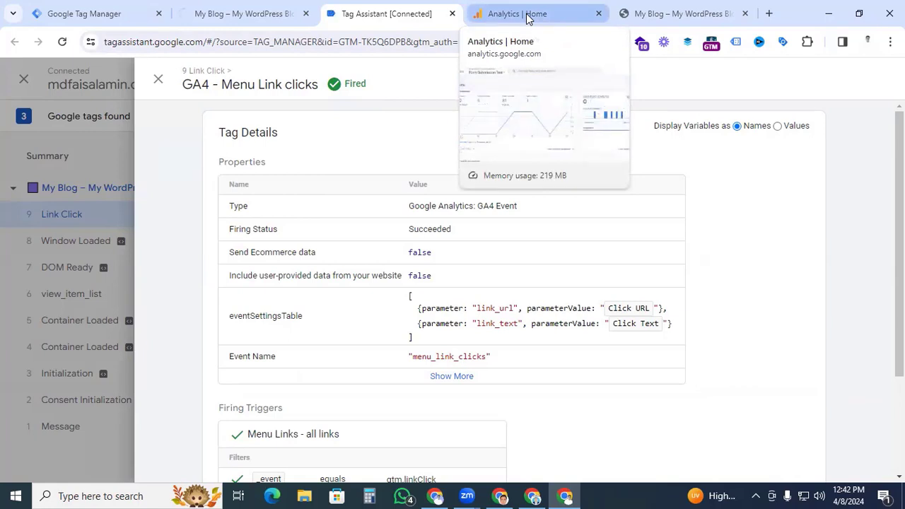
click(526, 16)
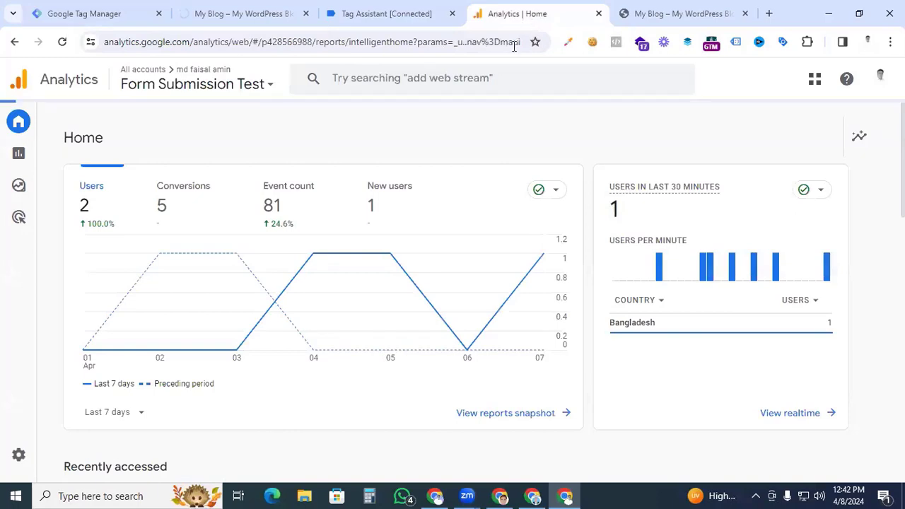
click(39, 459)
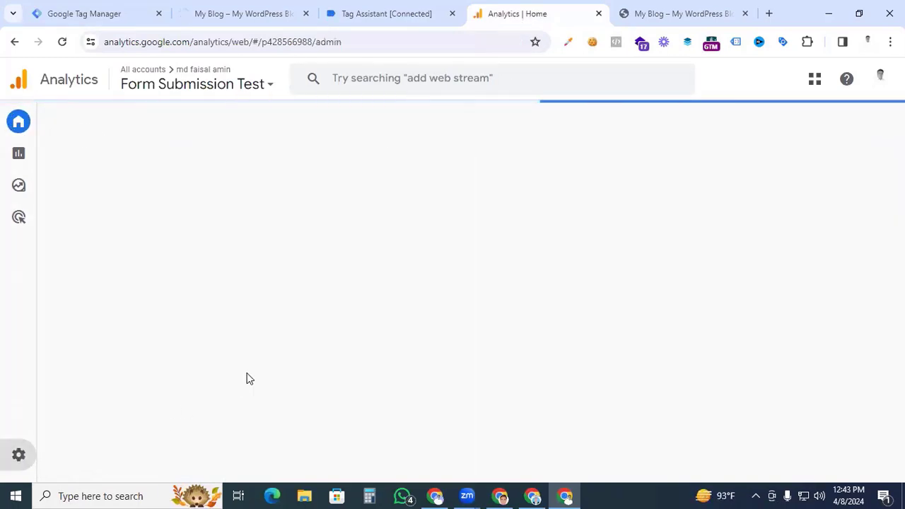
scroll(251, 378, down, 1)
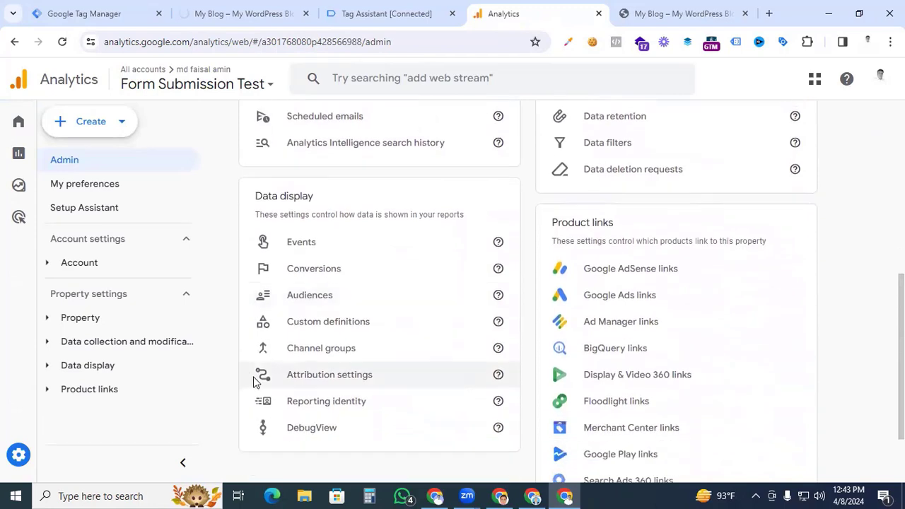
click(300, 428)
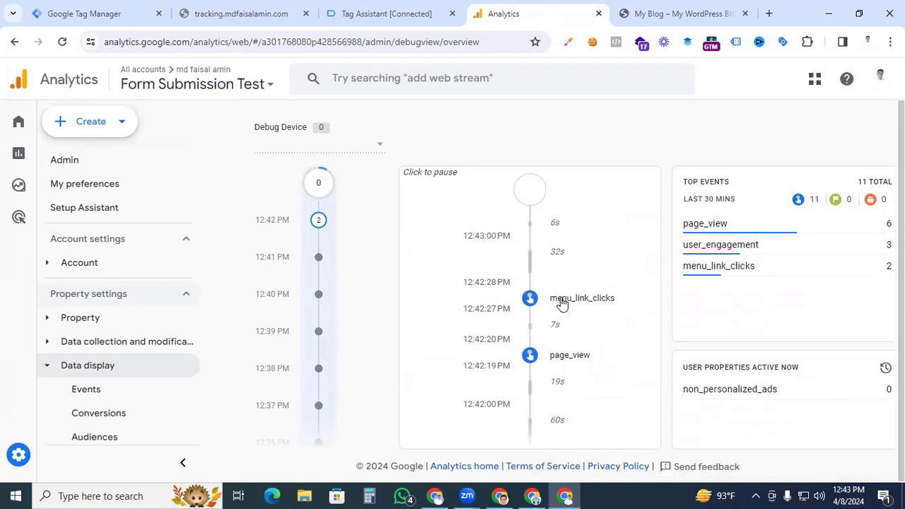
- Open the menu_link_clicks event in the DebugView timeline and check its link_text and link_url parameter values
click(562, 300)
scroll(561, 297, down, 3)
scroll(561, 297, down, 1)
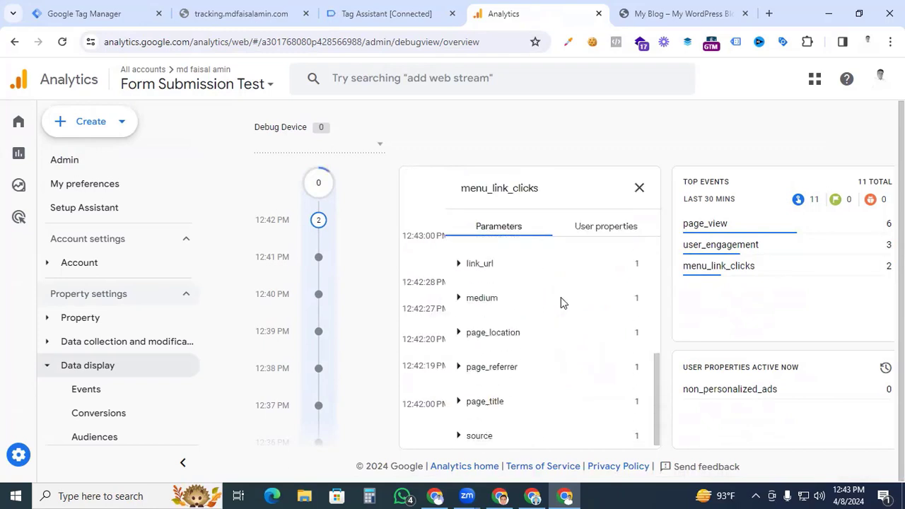
scroll(561, 297, up, 1)
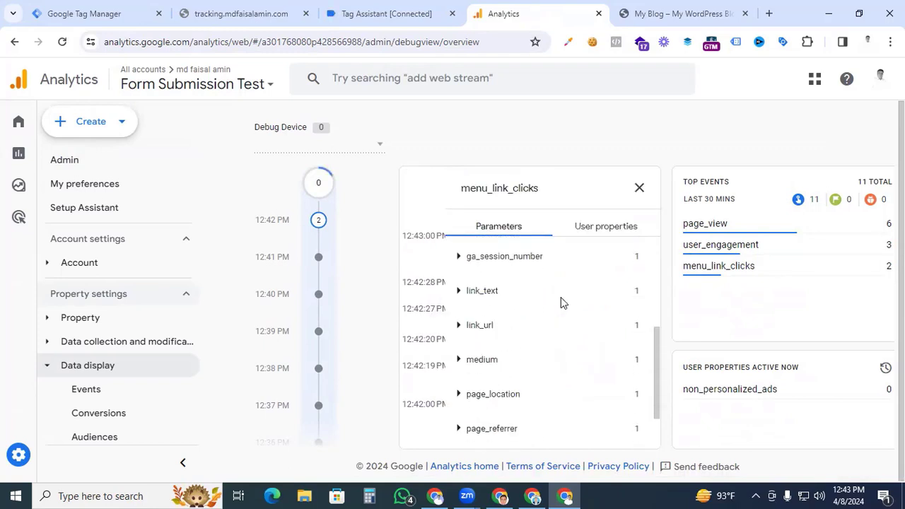
click(485, 297)
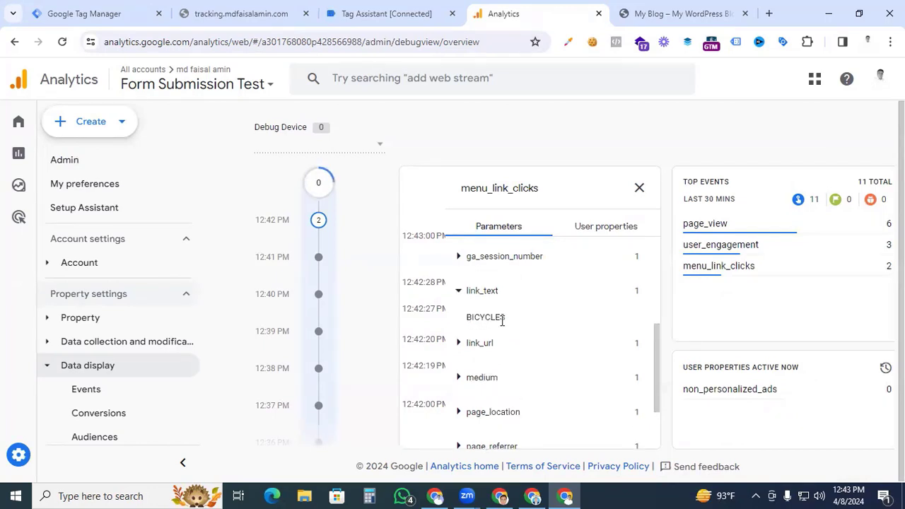
click(458, 344)
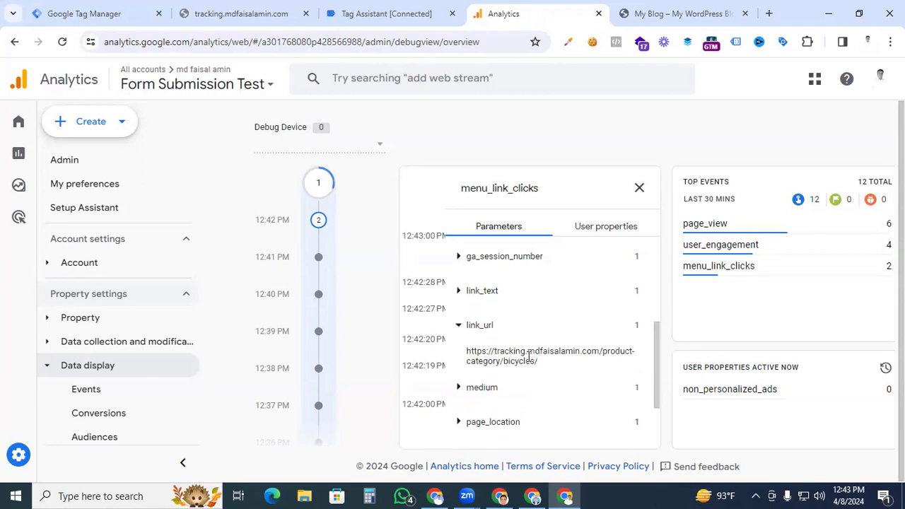